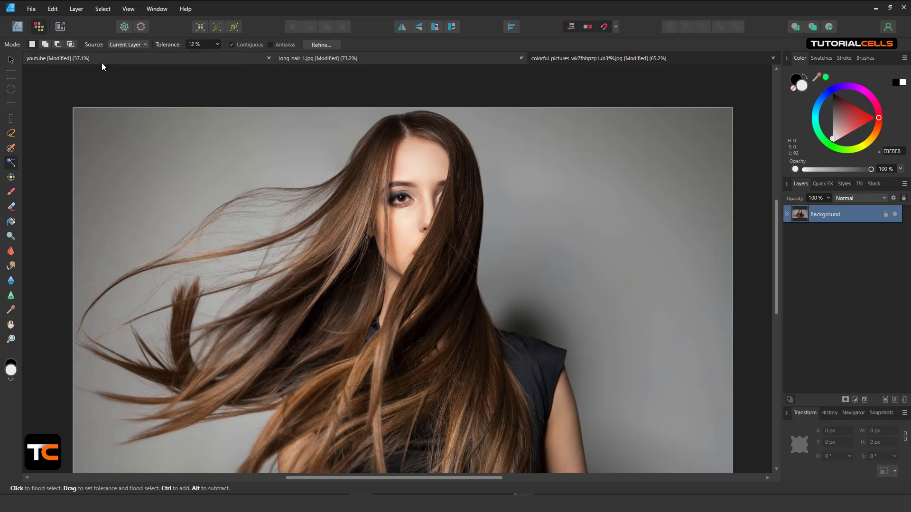
In the Pixel Persona, select a square area about 494 px wide across the hair and face with the Rectangular Marquee.
click(19, 26)
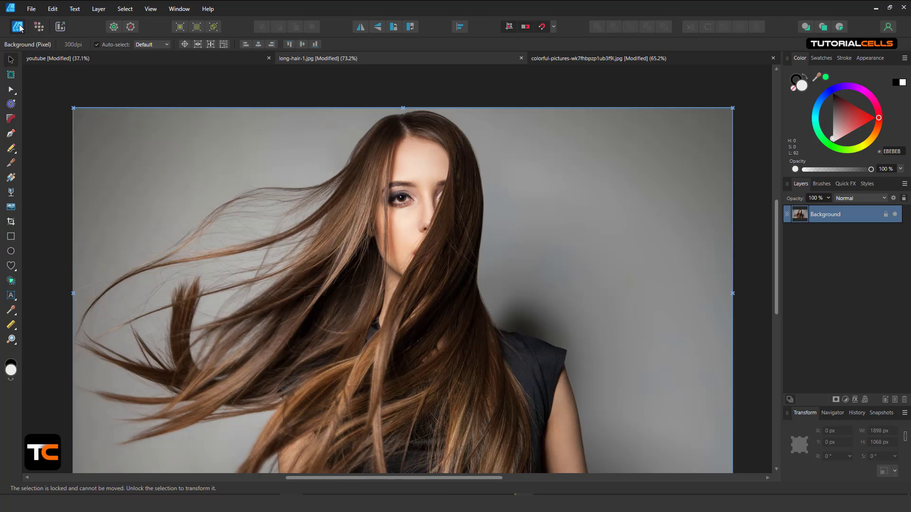
click(38, 26)
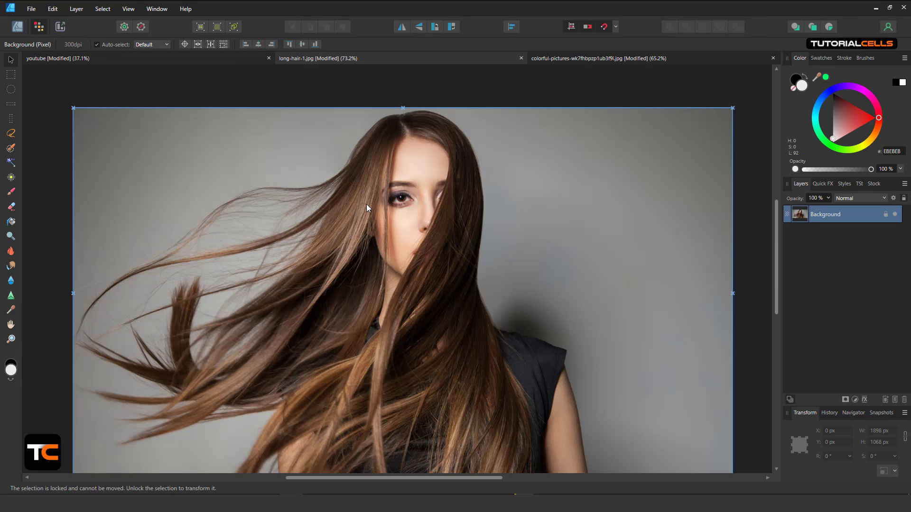
scroll(400, 256, down, 1)
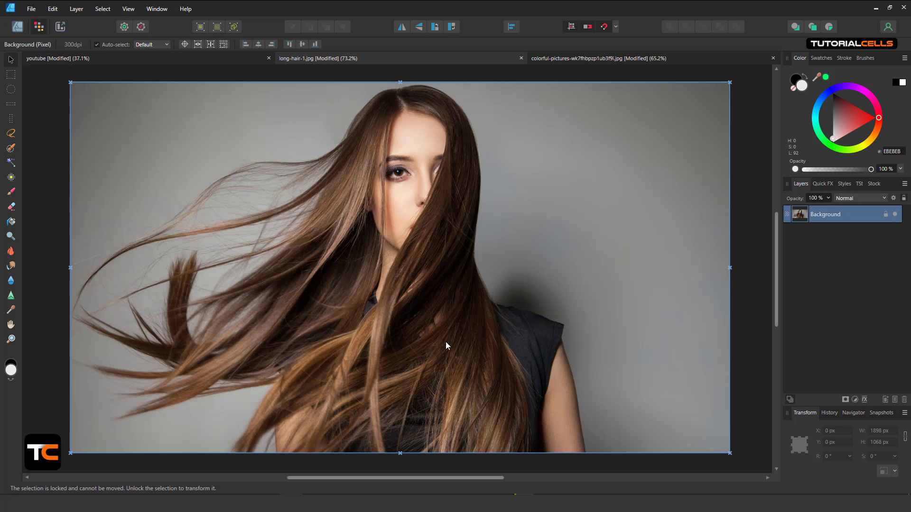
click(10, 75)
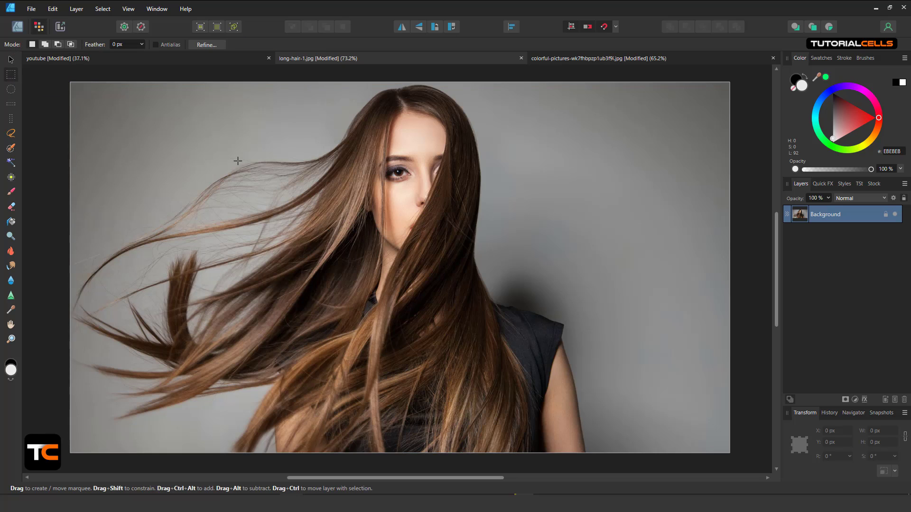
drag(263, 150, 475, 277)
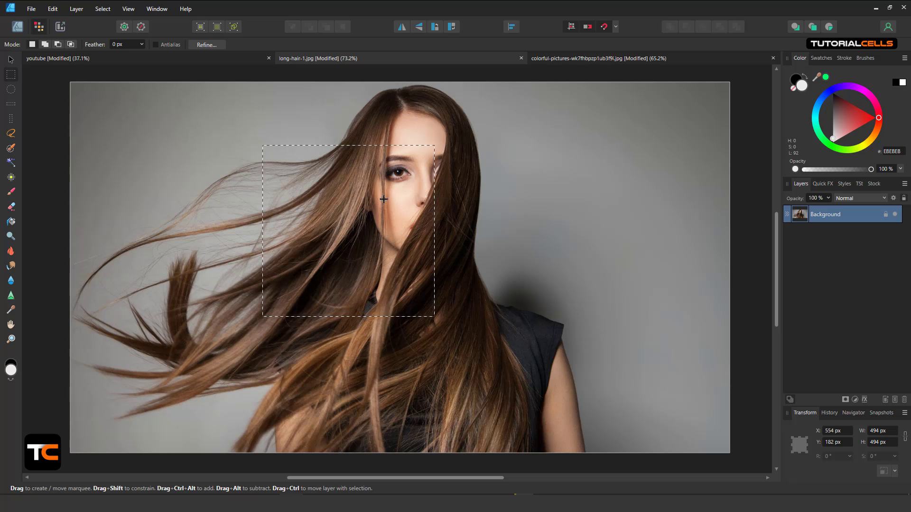
Try a Black and White adjustment on the selected square, and delete the adjustment.
click(856, 398)
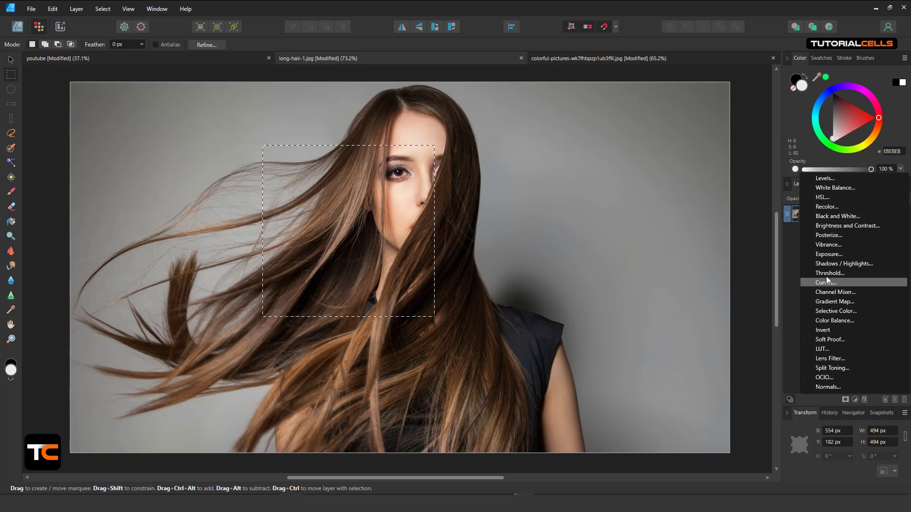
click(825, 217)
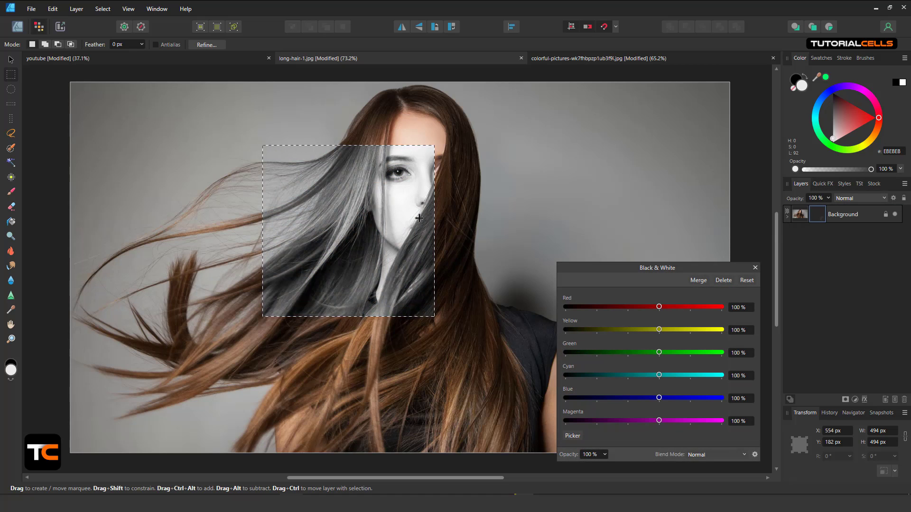
click(722, 281)
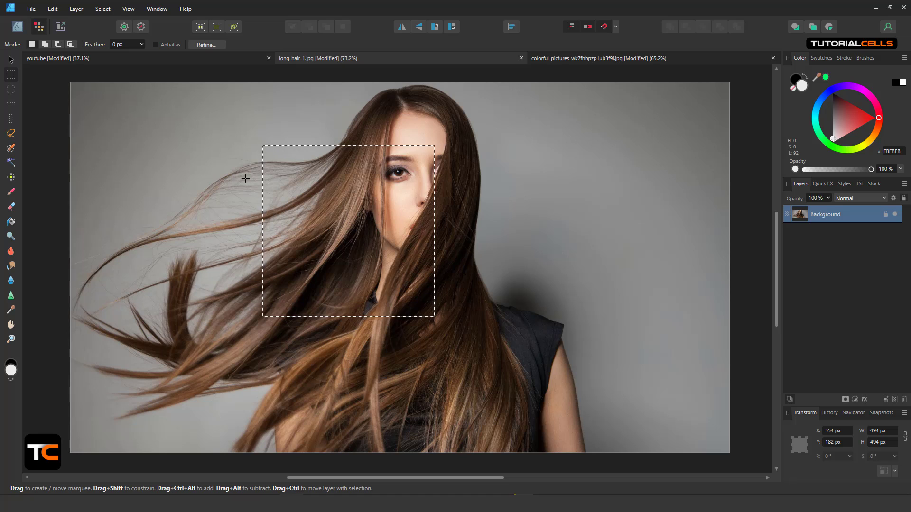
Add rectangular areas over the hair beside the face to the selection, and subtract a rectangle overlapping its lower part.
click(45, 44)
drag(458, 241, 501, 327)
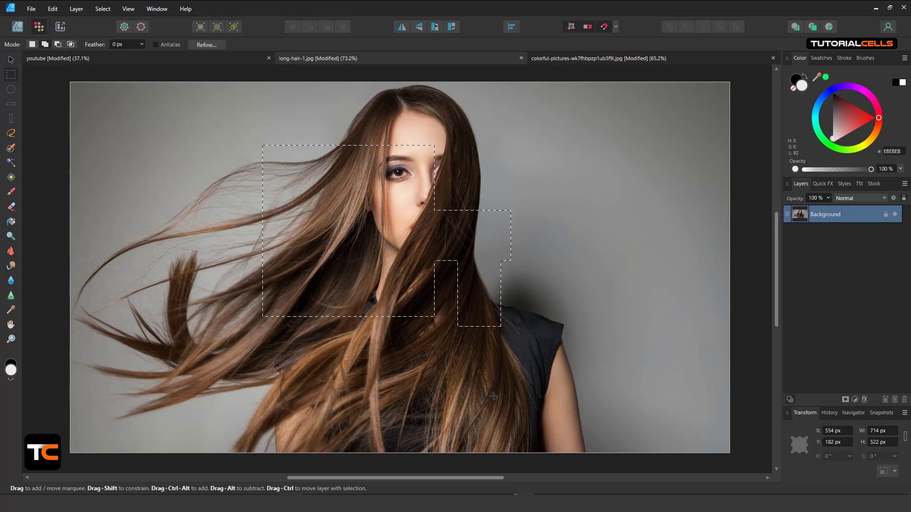
click(58, 44)
drag(544, 181, 412, 335)
Intersect the selection with a rectangle over the face, and add a circle about 616 px across over the flowing hair.
click(72, 44)
drag(490, 114, 370, 236)
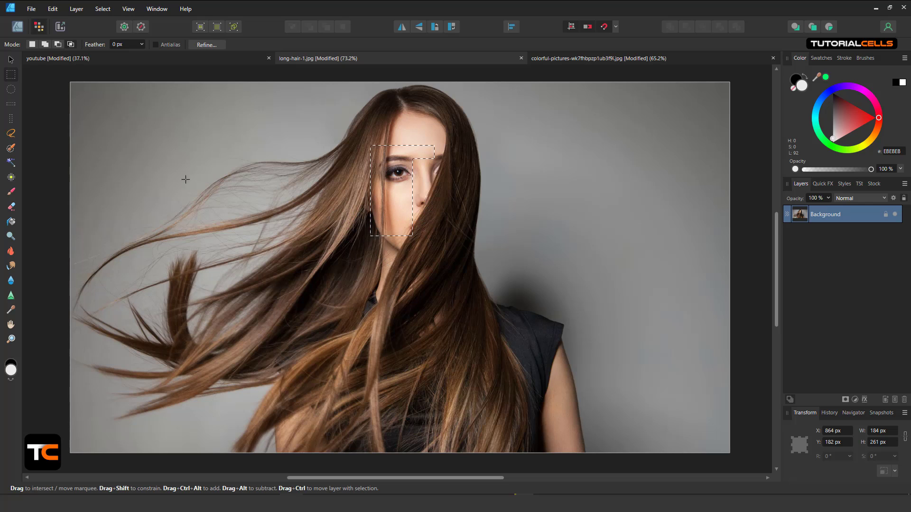
click(10, 91)
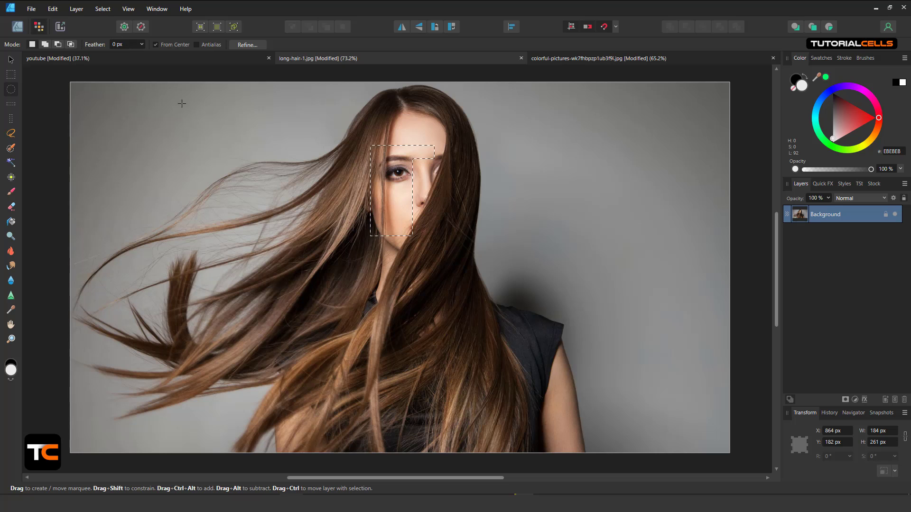
click(45, 44)
drag(273, 218, 415, 186)
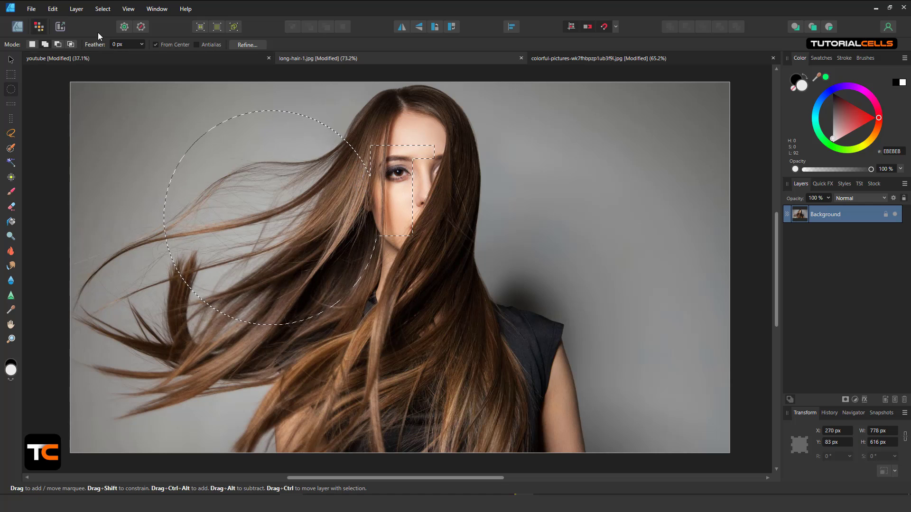
Clear the selection and select an ellipse about 454 × 264 px over the lower face and hair.
click(97, 10)
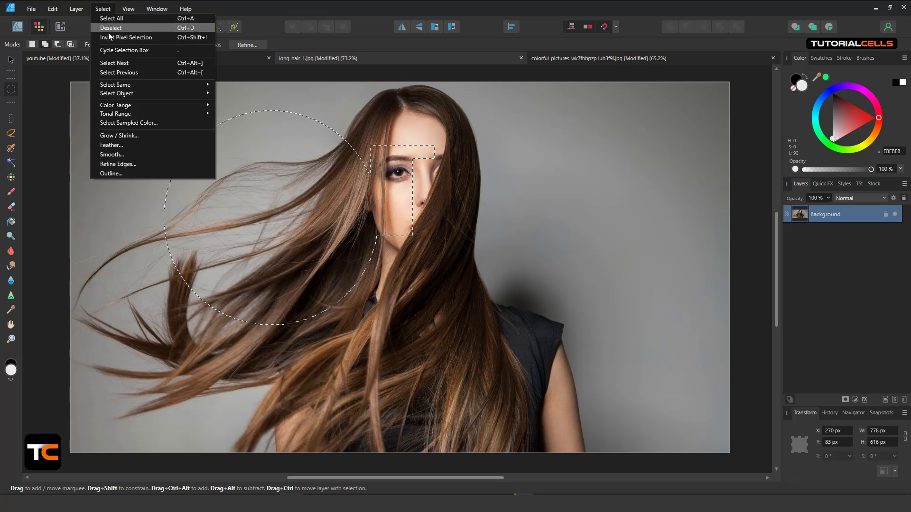
click(155, 29)
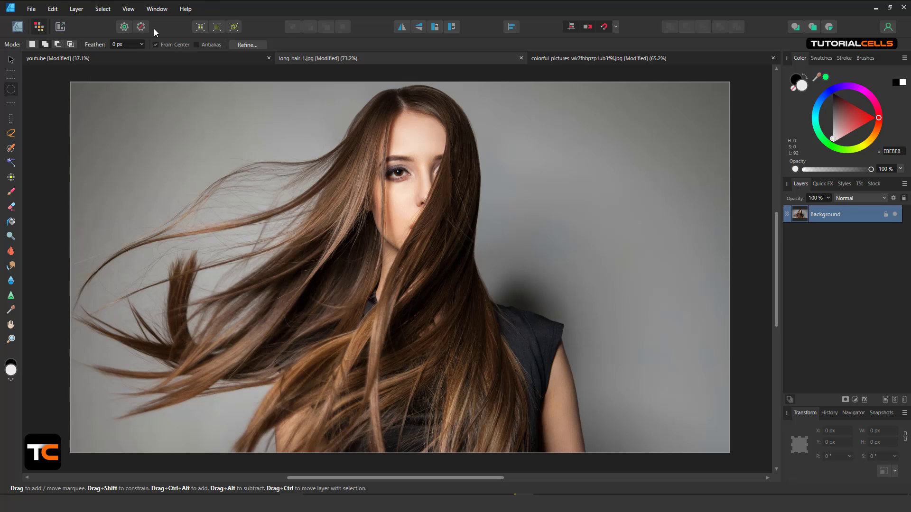
drag(344, 159, 473, 256)
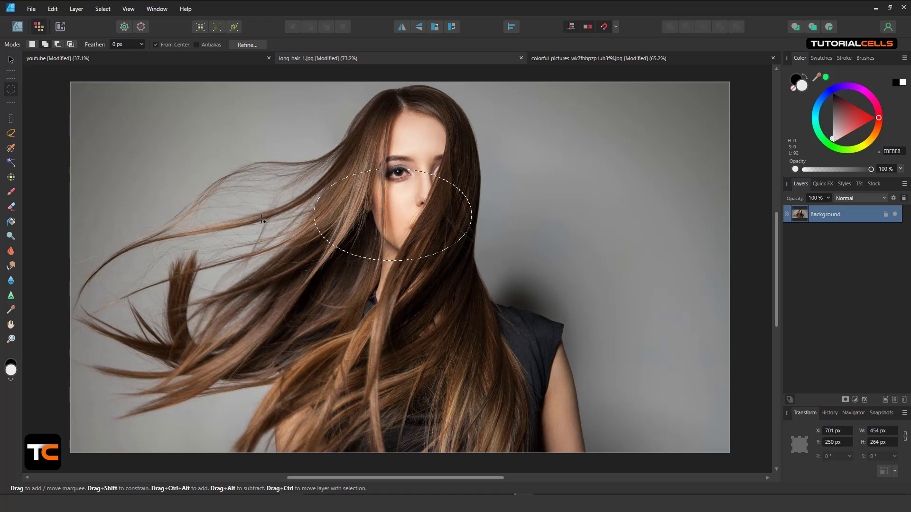
Invert the ellipse selection to try a Black and White adjustment outside it, and discard both the adjustment and the selection.
click(102, 9)
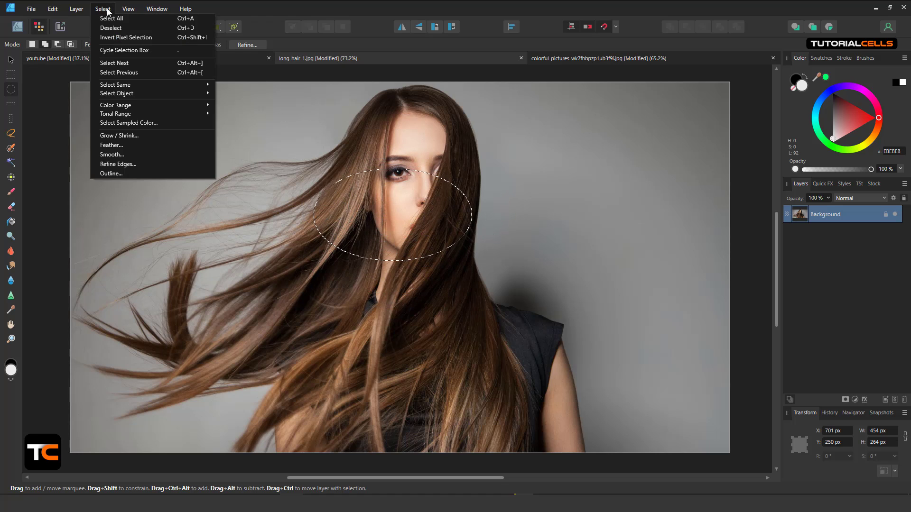
click(114, 37)
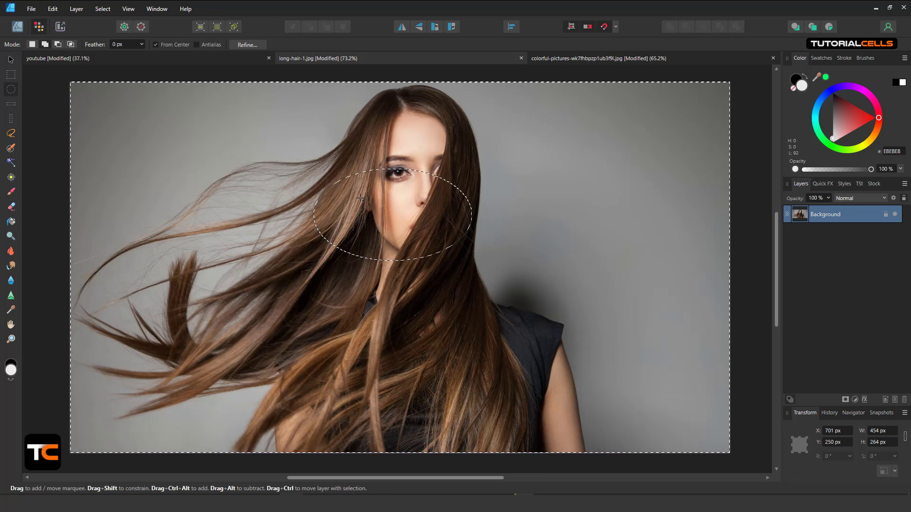
click(855, 400)
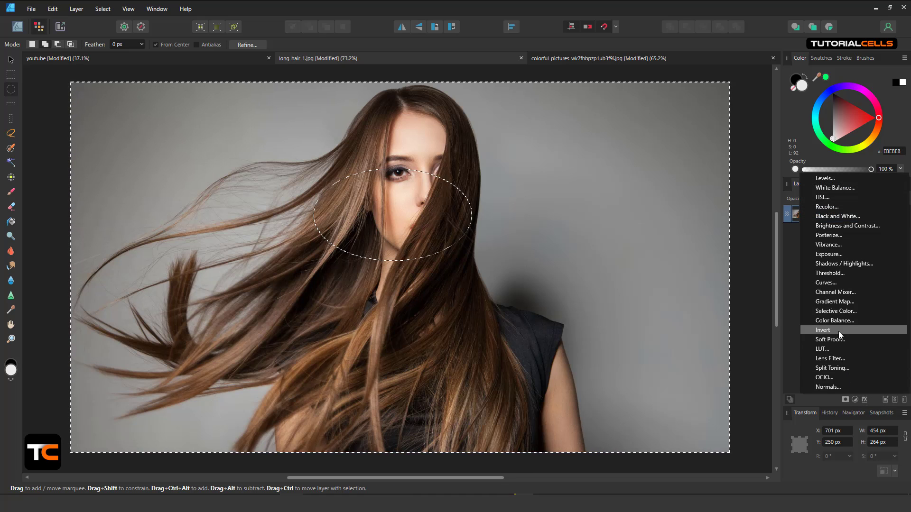
click(830, 216)
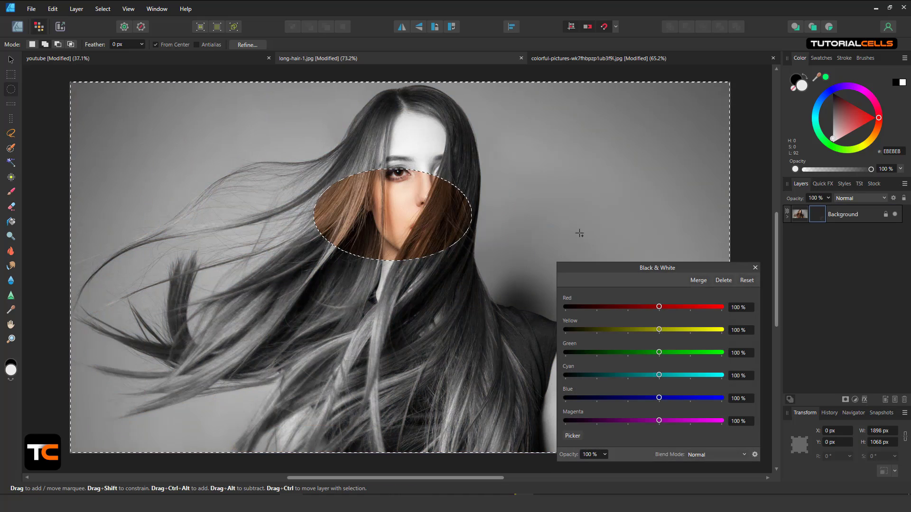
click(715, 281)
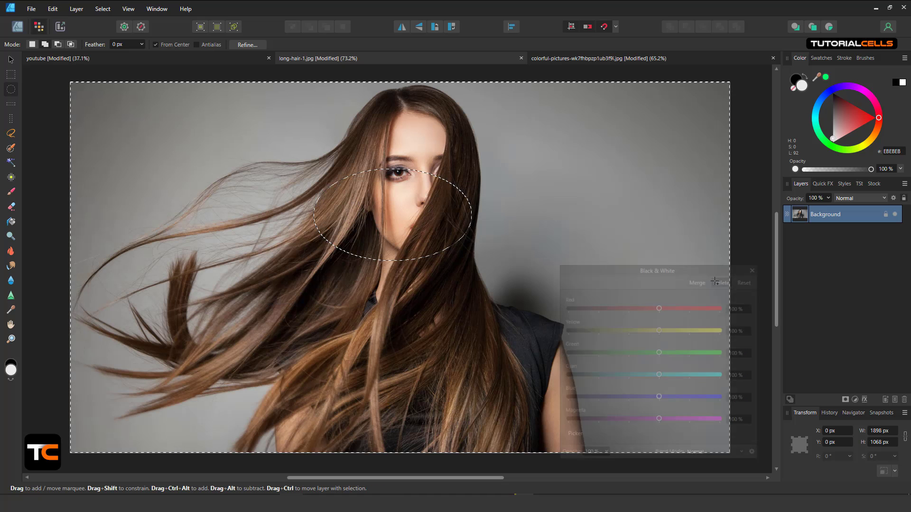
key(ctrl+d)
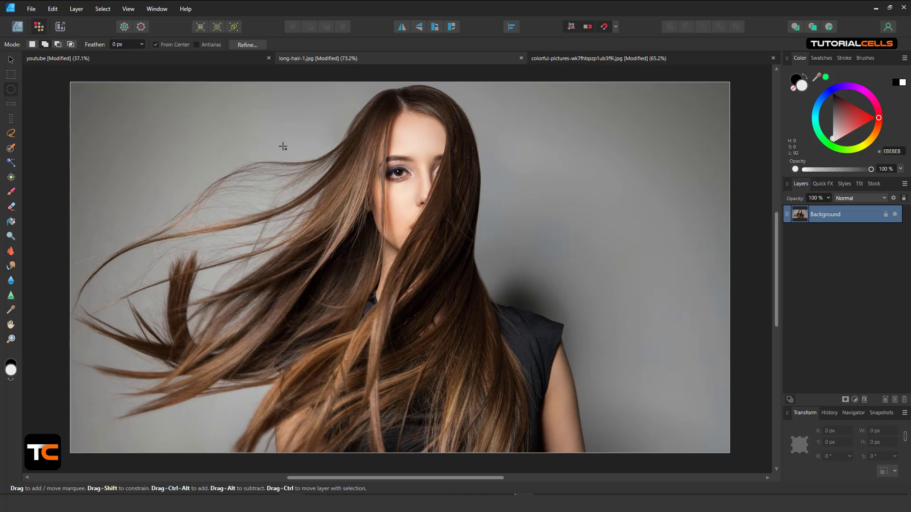
Select a full-height column 35 px wide through the face with the Column Marquee.
click(11, 121)
click(394, 213)
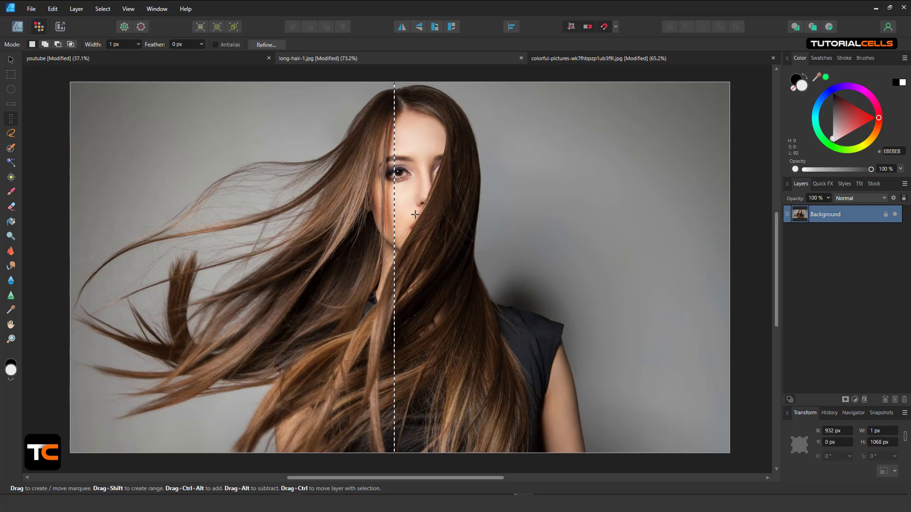
click(139, 45)
drag(139, 55, 161, 58)
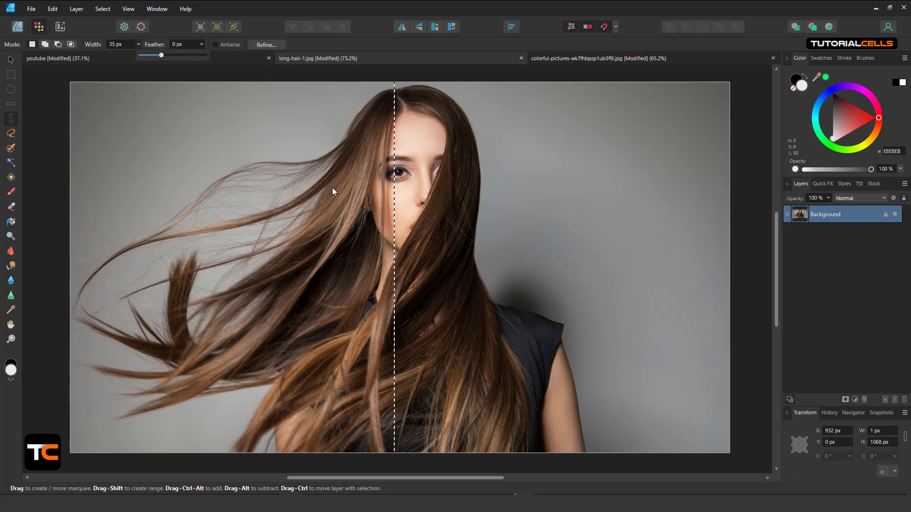
click(401, 194)
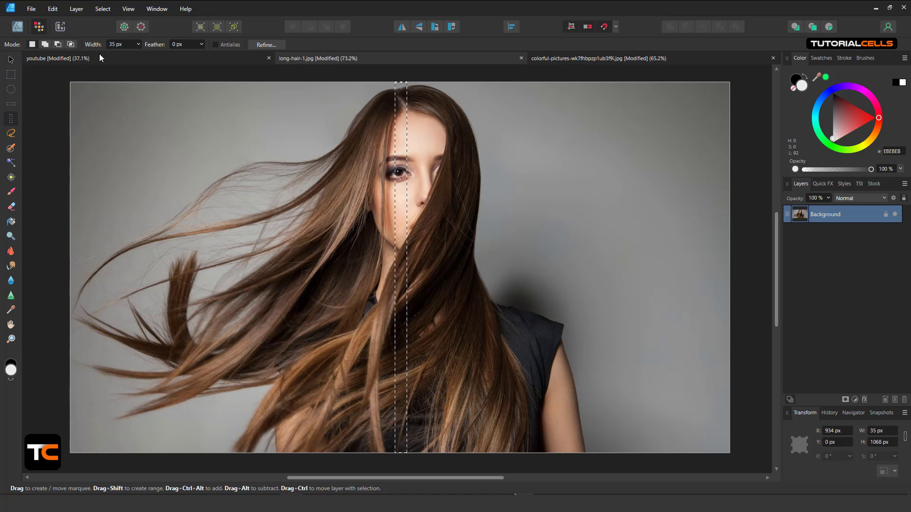
Replace the column with a circular selection about 466 px across over the face, and try a feather of 490 px.
click(11, 89)
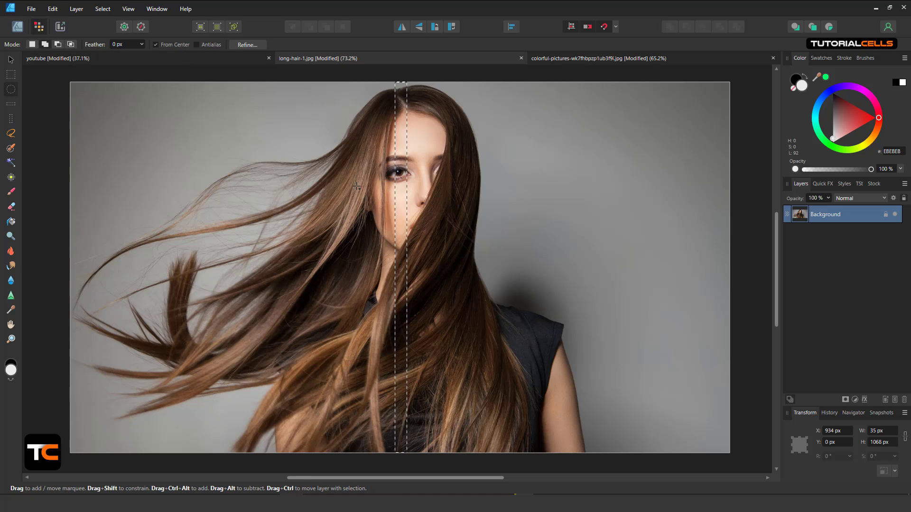
click(233, 111)
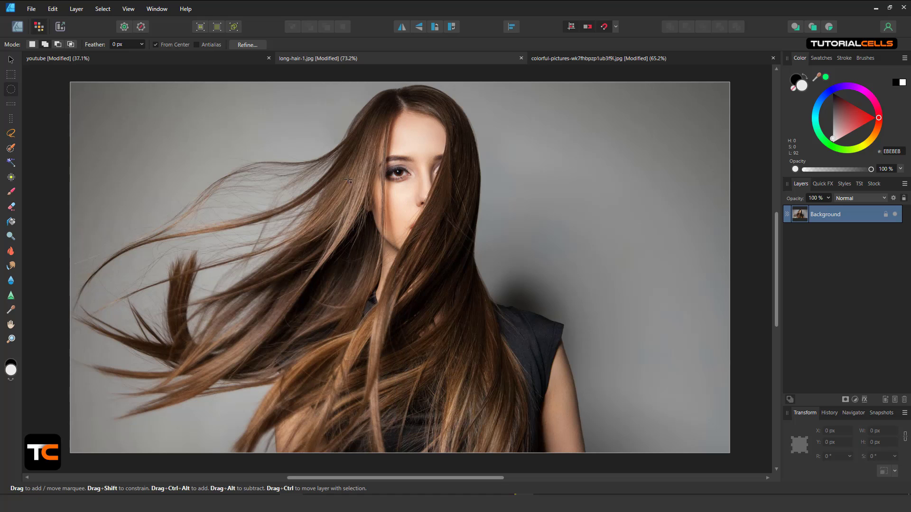
drag(408, 253, 551, 227)
click(141, 44)
drag(142, 55, 175, 55)
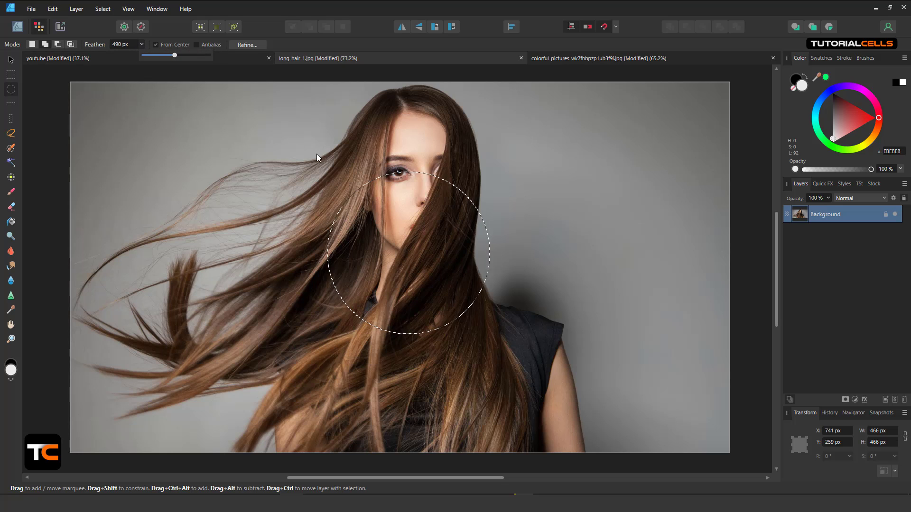
click(404, 217)
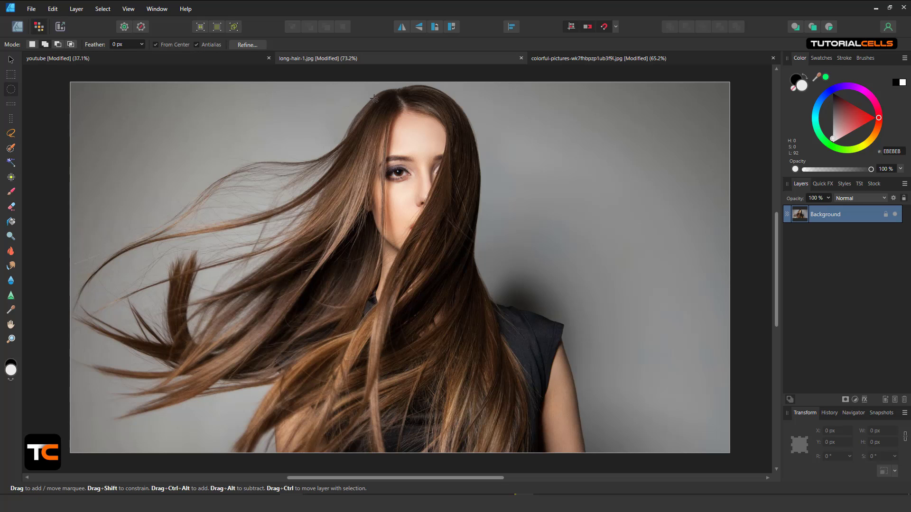
Outline an irregular area about 528 × 347 px across the face and adjoining background with the freehand selection type.
click(11, 135)
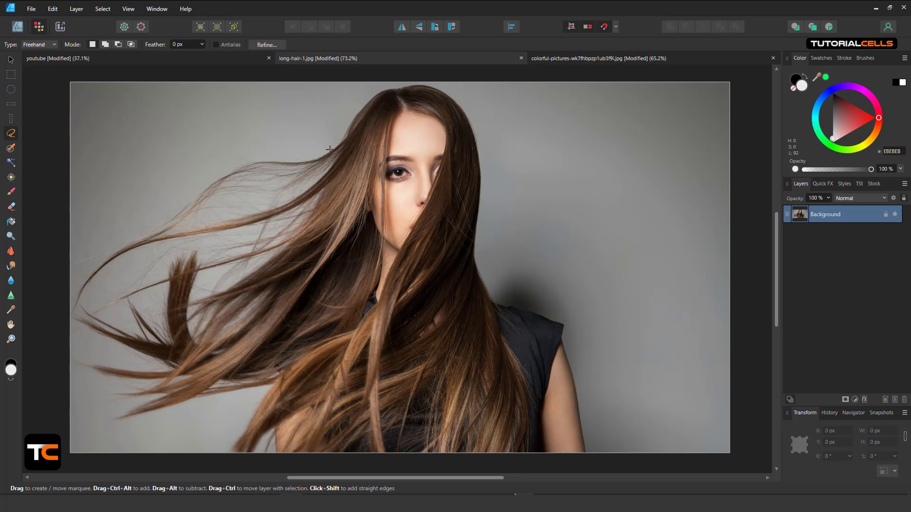
scroll(473, 96, up, 5)
scroll(479, 111, down, 2)
scroll(481, 115, down, 1)
mouse_move(481, 117)
mouse_down()
mouse_move(546, 178)
mouse_move(553, 245)
mouse_move(525, 287)
mouse_move(360, 295)
mouse_up()
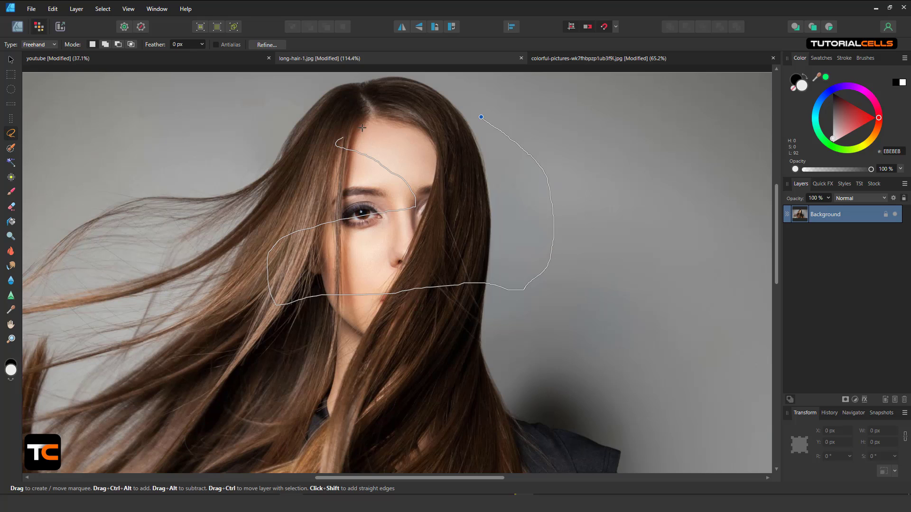
drag(477, 117, 480, 117)
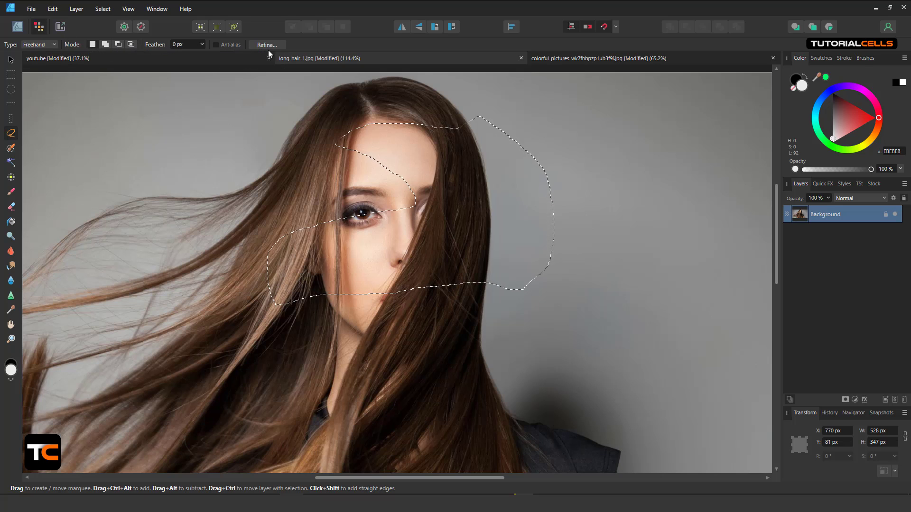
Outline a polygonal selection about 328 × 441 px on the grey background beside the hair, using the Polygonal type.
click(42, 44)
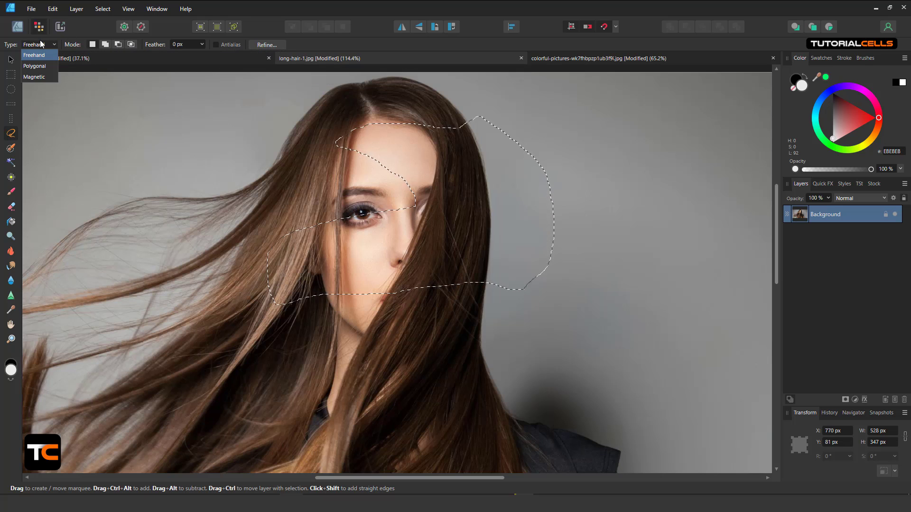
click(45, 68)
click(596, 136)
click(650, 200)
click(640, 333)
click(554, 375)
click(554, 268)
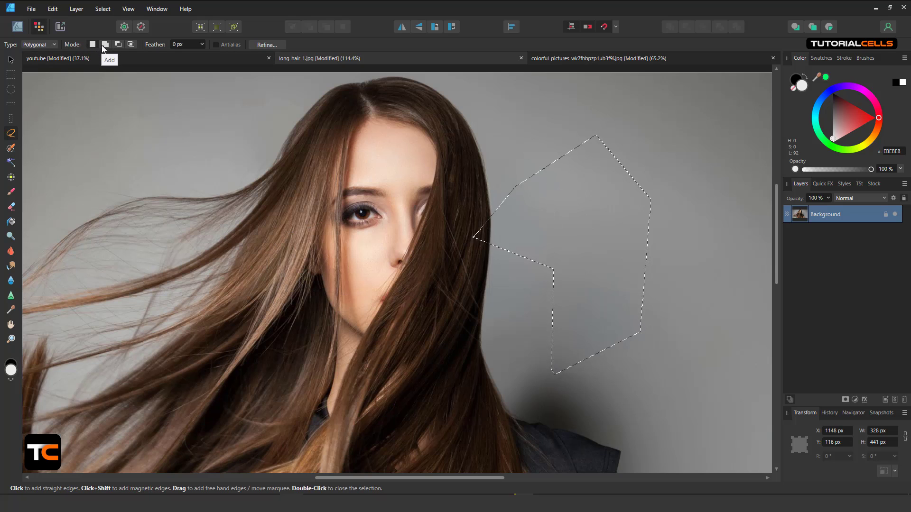
Switch the freehand selection to the Magnetic type and clear the polygonal selection.
click(40, 45)
click(44, 79)
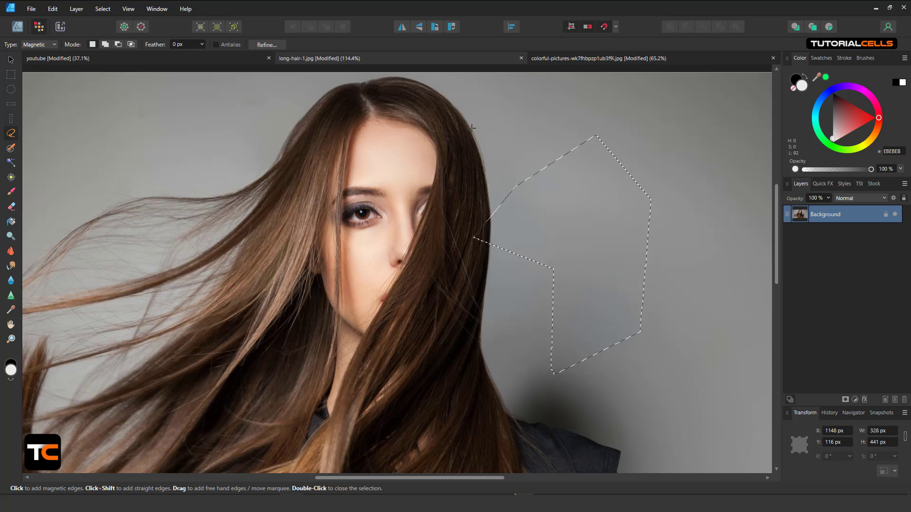
drag(469, 137, 414, 140)
click(410, 124)
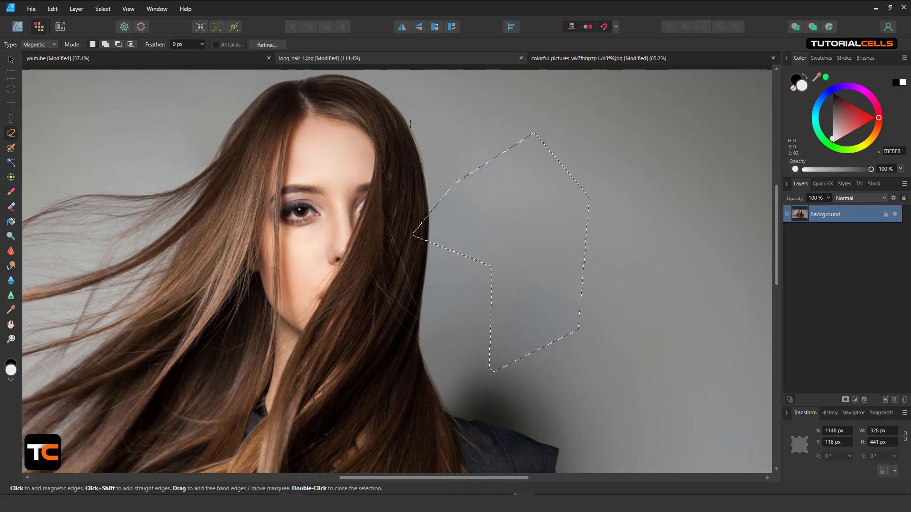
click(415, 136)
click(418, 154)
key(ctrl+d)
Trace a magnetic outline along the outer edge of the hair, shoulder and arm down to the bottom of the photo.
scroll(461, 182, up, 5)
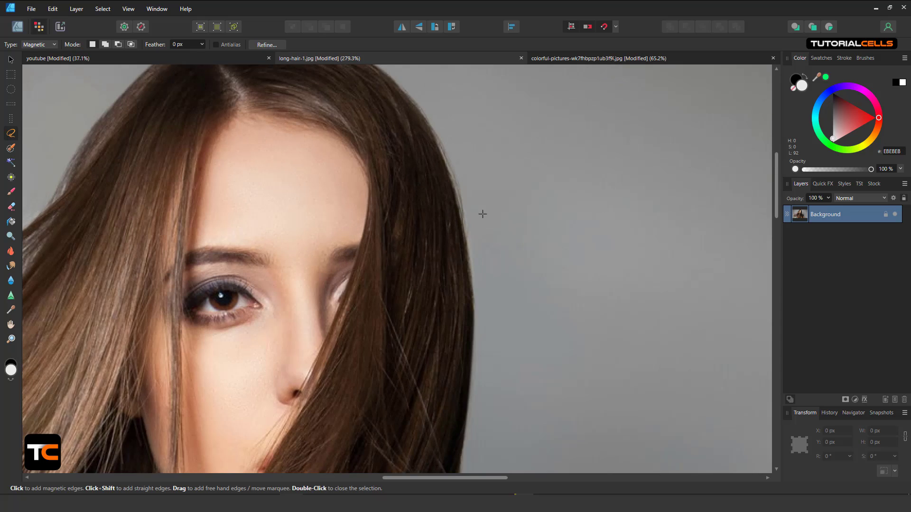
scroll(456, 157, down, 1)
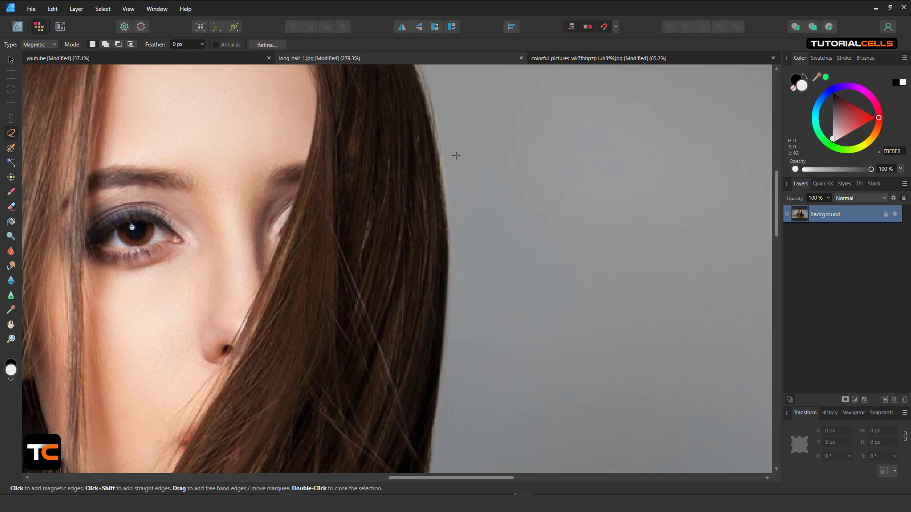
click(441, 150)
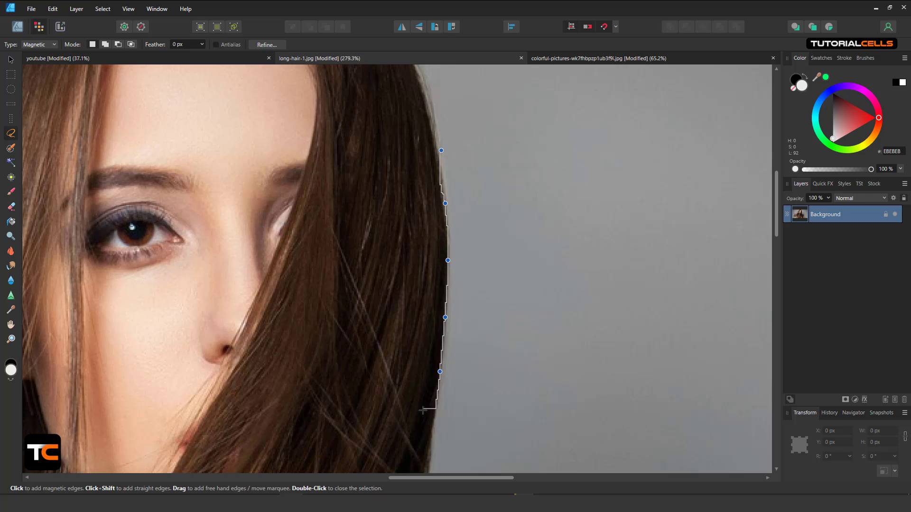
scroll(422, 420, down, 5)
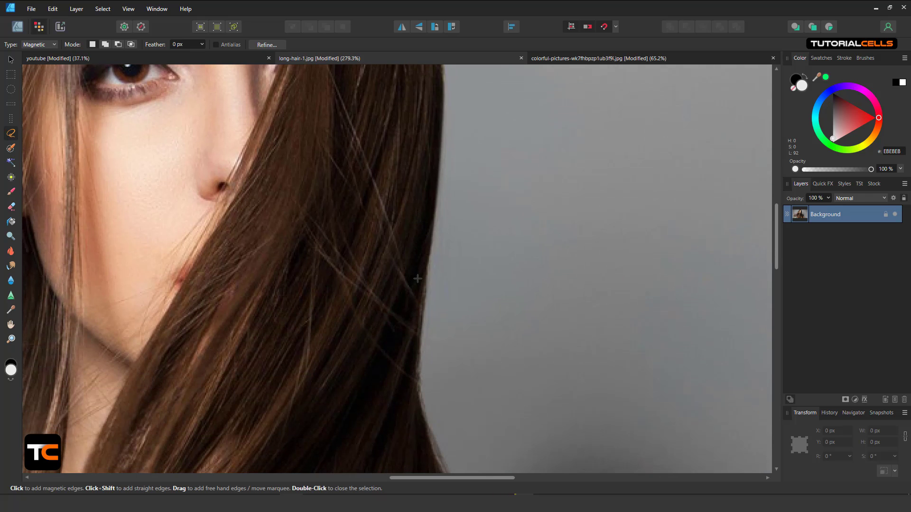
scroll(412, 230, down, 5)
scroll(427, 228, up, 3)
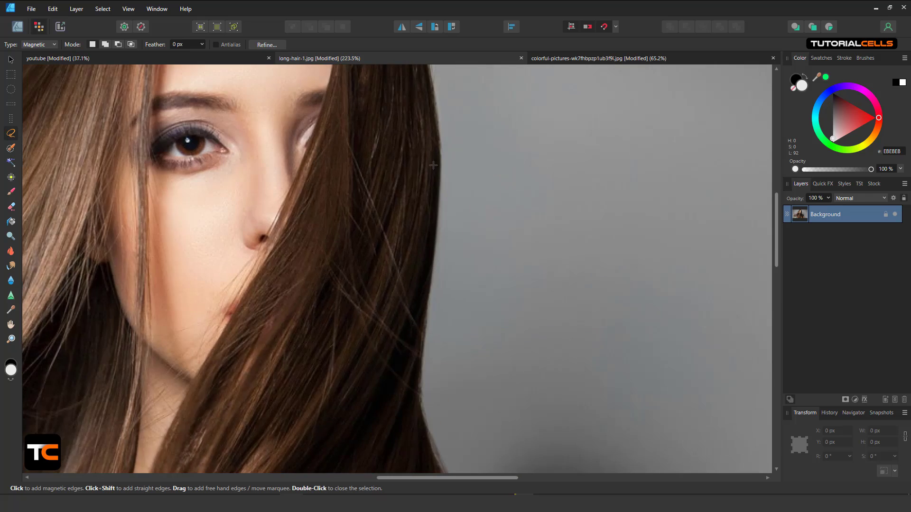
scroll(446, 223, down, 3)
scroll(446, 224, down, 2)
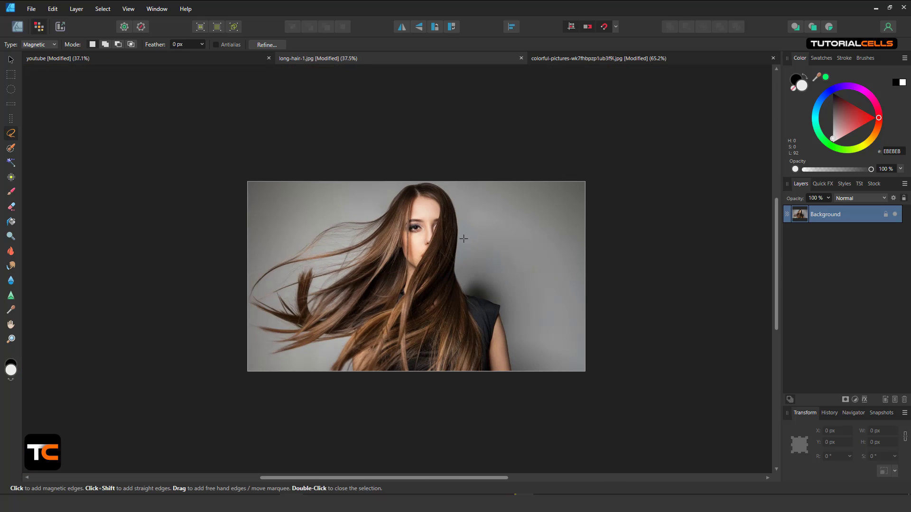
scroll(453, 190, up, 5)
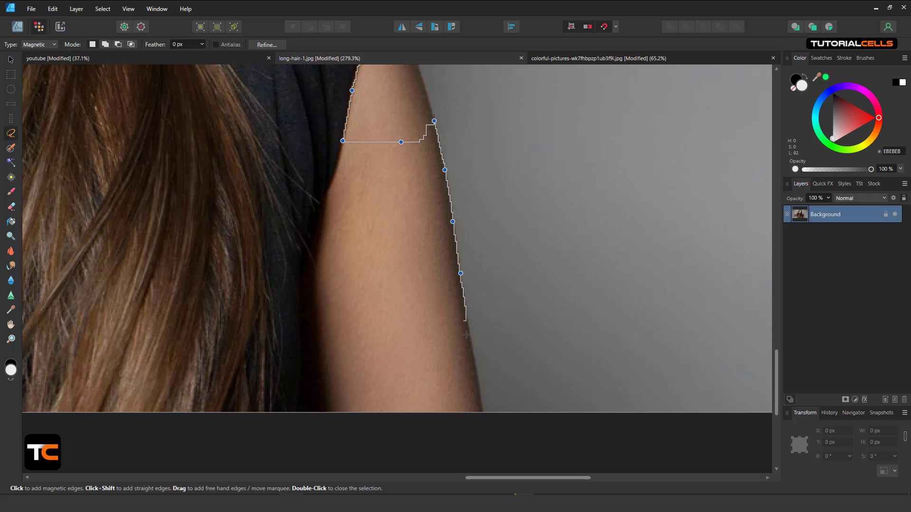
scroll(390, 394, down, 3)
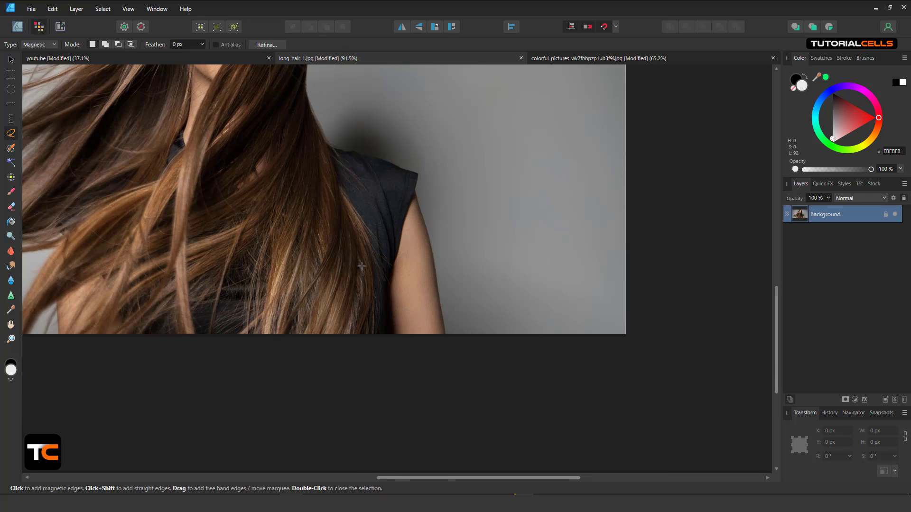
scroll(357, 240, up, 3)
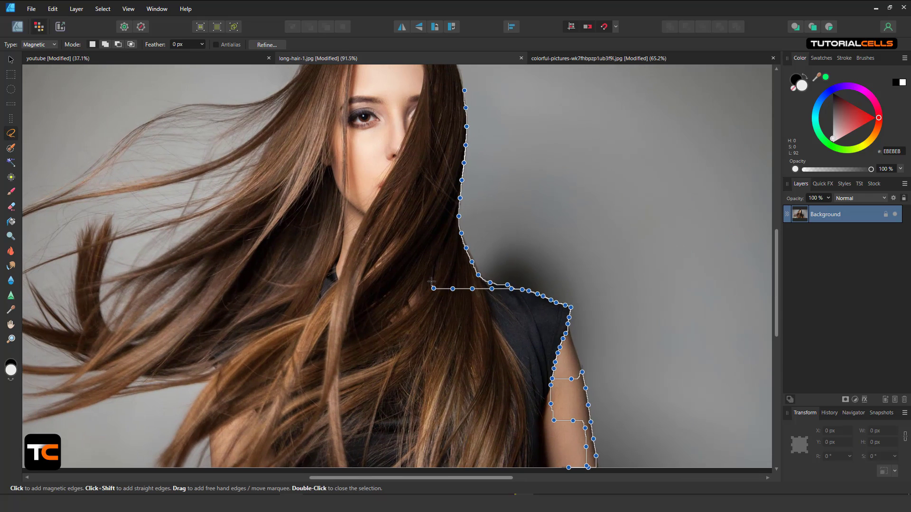
scroll(426, 279, down, 3)
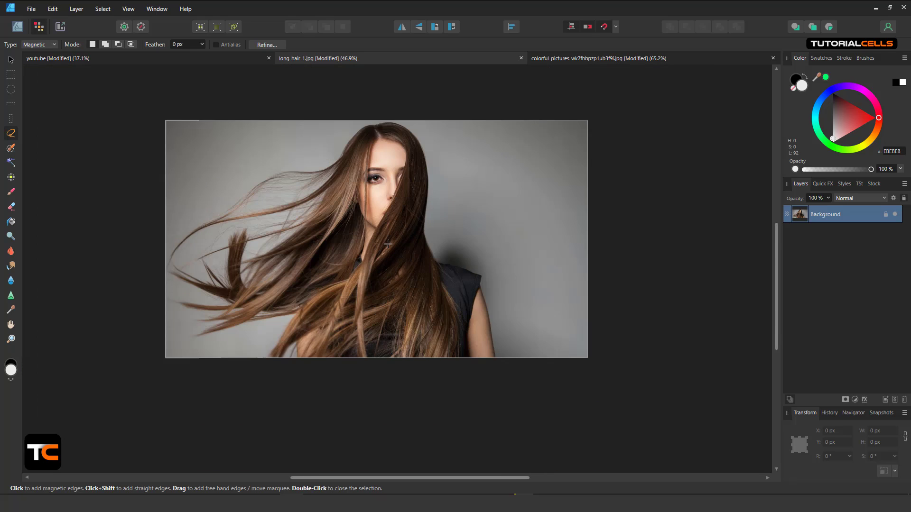
scroll(58, 178, up, 1)
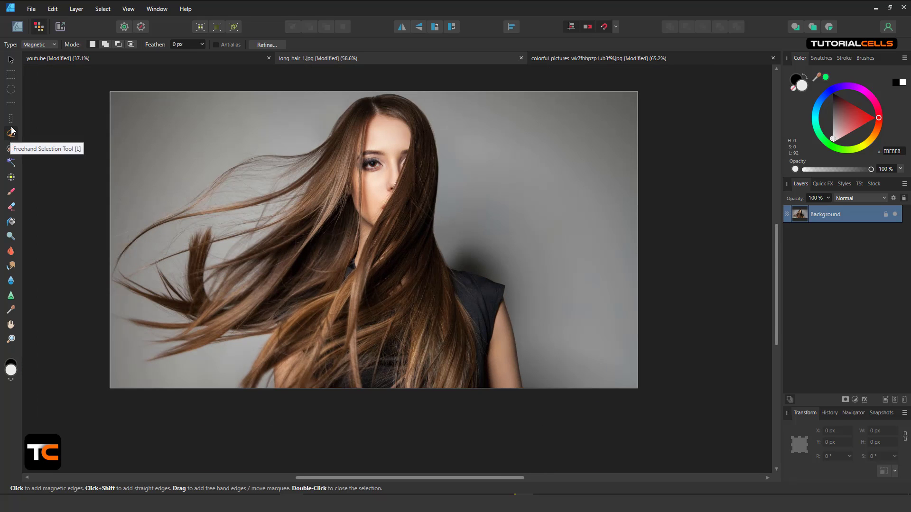
Reset the freehand selection type to Freehand, and select the woman and her flowing hair with the Selection Brush at 64 px width.
click(45, 44)
click(35, 56)
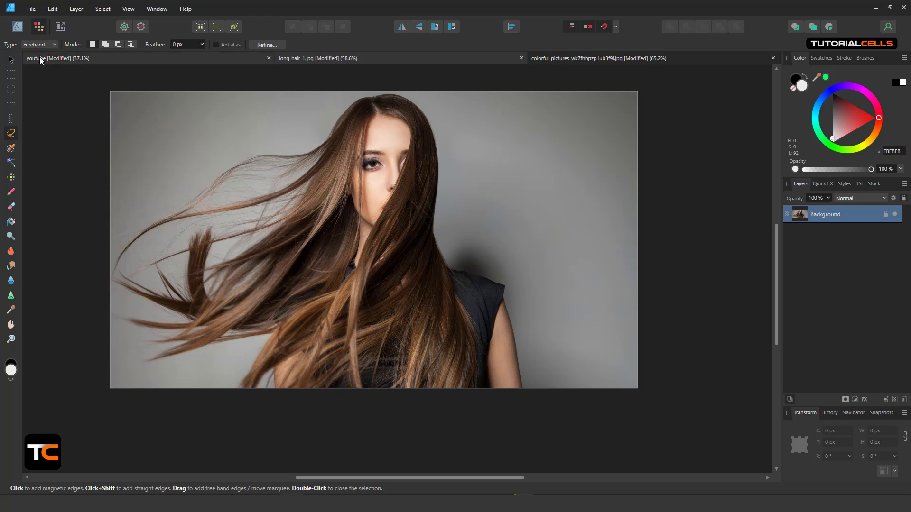
click(11, 149)
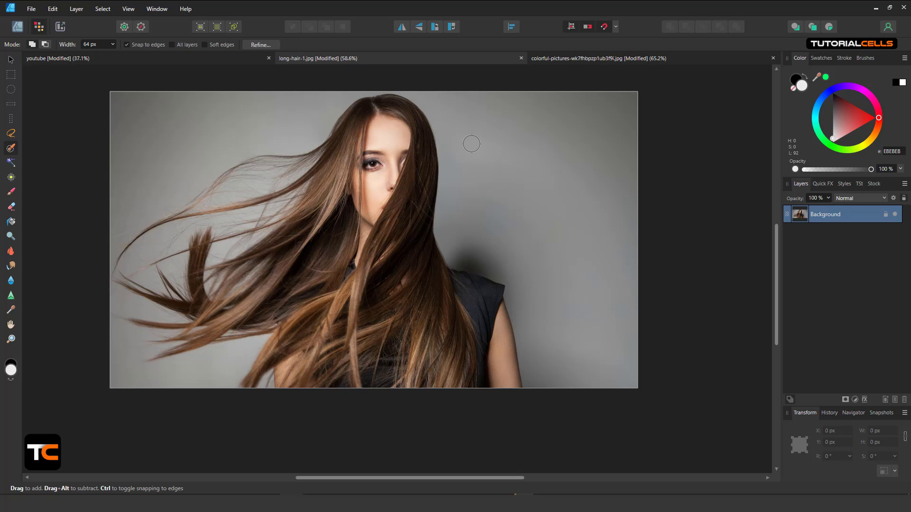
drag(376, 147, 374, 129)
mouse_move(407, 196)
mouse_down()
mouse_move(399, 224)
mouse_move(409, 266)
mouse_move(422, 279)
mouse_move(473, 289)
mouse_move(480, 300)
mouse_move(475, 370)
mouse_move(345, 353)
mouse_move(332, 318)
mouse_move(375, 304)
mouse_move(392, 309)
mouse_move(377, 200)
mouse_move(328, 213)
mouse_move(299, 252)
mouse_move(338, 178)
mouse_up()
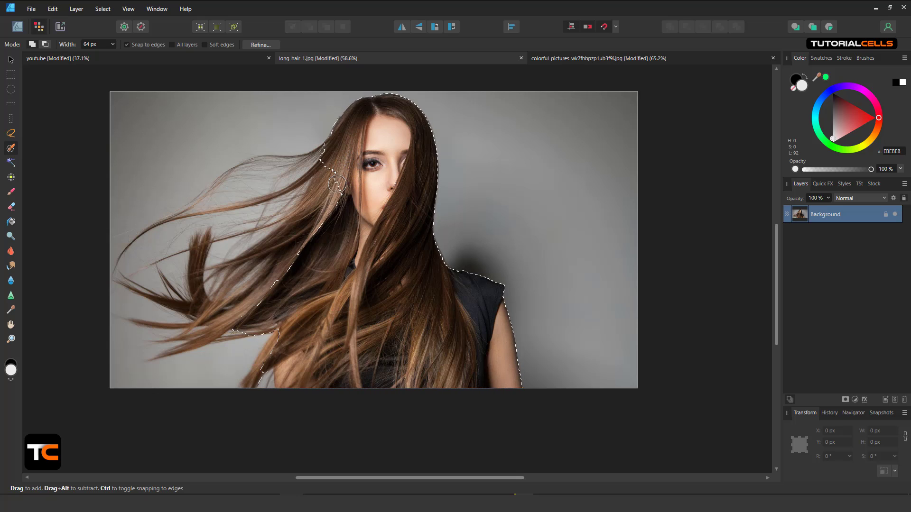
mouse_move(293, 253)
mouse_down()
mouse_move(267, 270)
mouse_move(281, 251)
mouse_up()
click(44, 46)
click(32, 44)
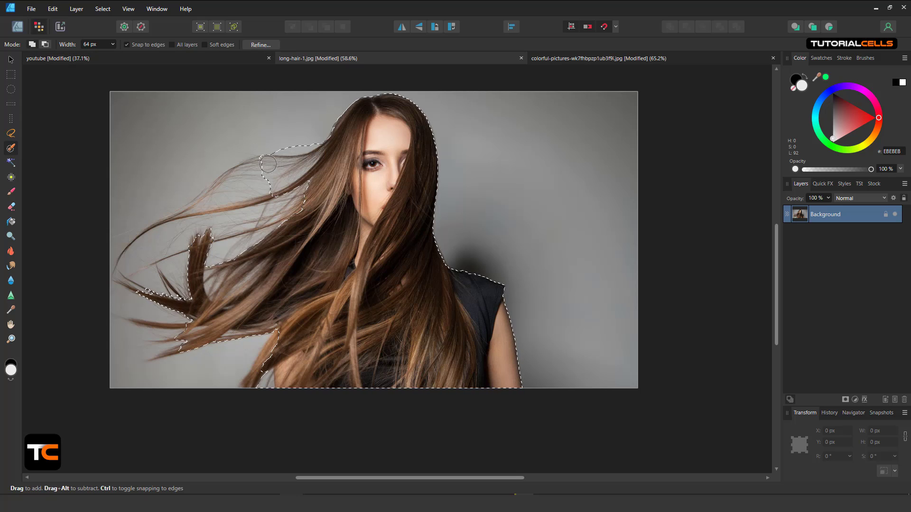
Subtract the background around the upper loose hair strands from the brush selection, and enable Soft edges.
scroll(267, 172, up, 2)
scroll(266, 172, down, 1)
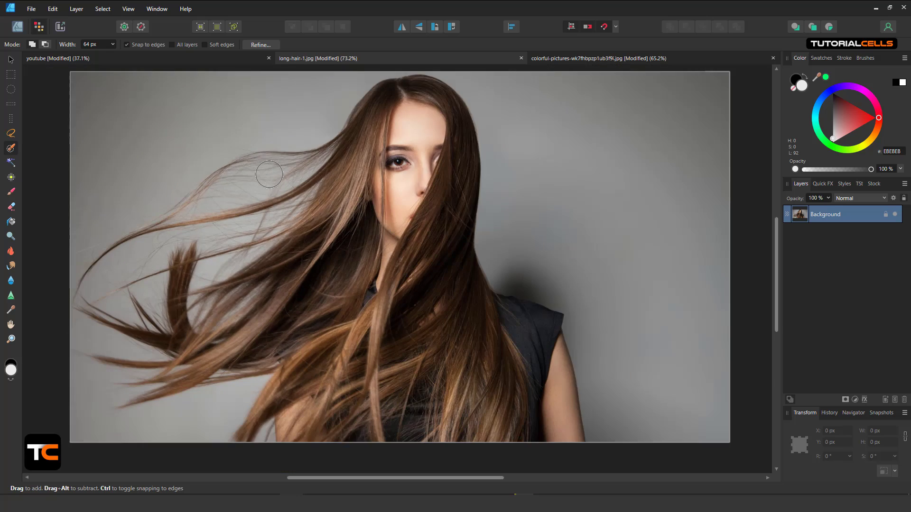
click(45, 44)
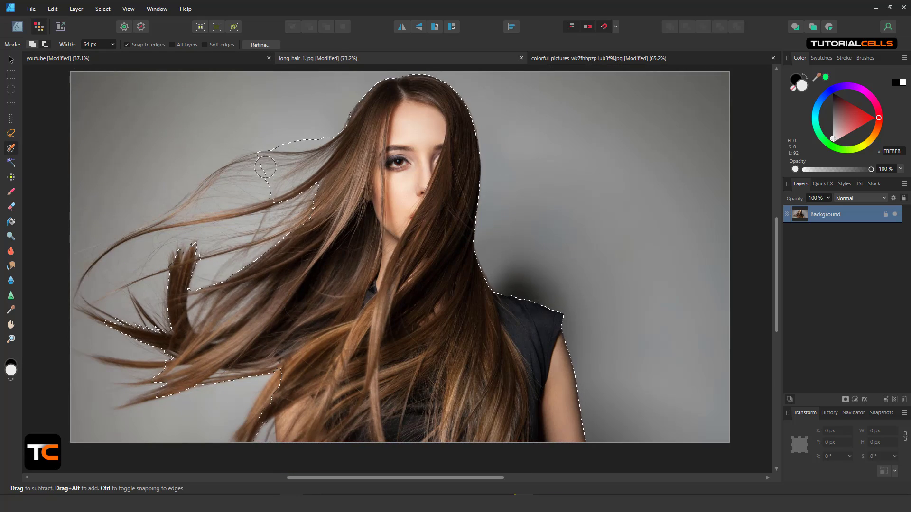
drag(301, 138, 305, 155)
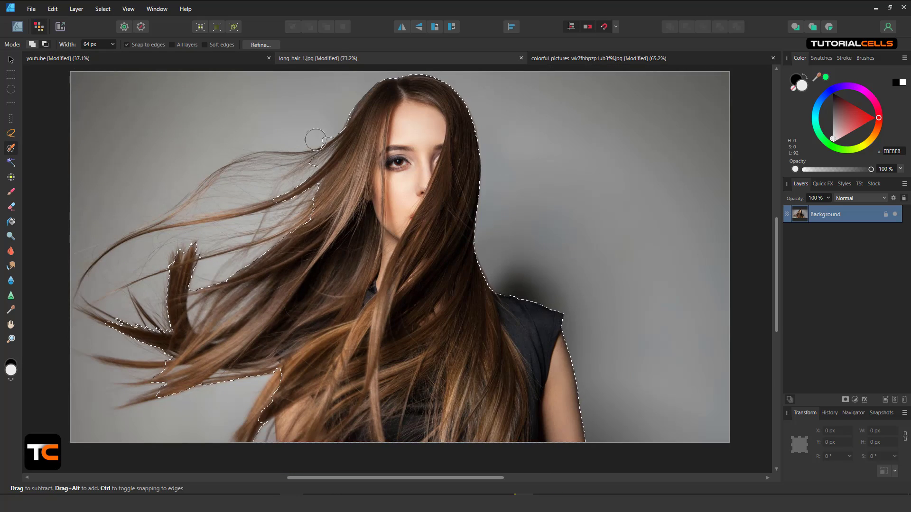
scroll(304, 156, down, 2)
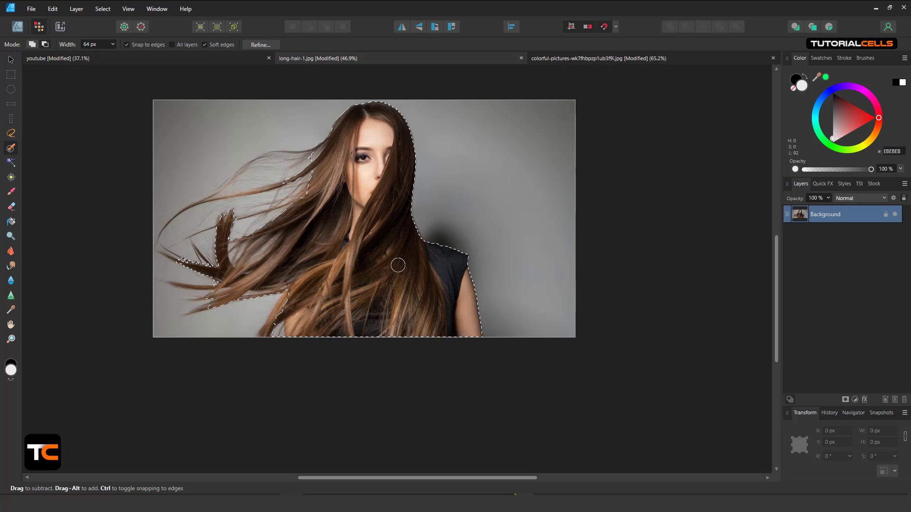
key(ctrl+d)
scroll(397, 264, up, 1)
scroll(443, 290, up, 1)
key(ctrl+z)
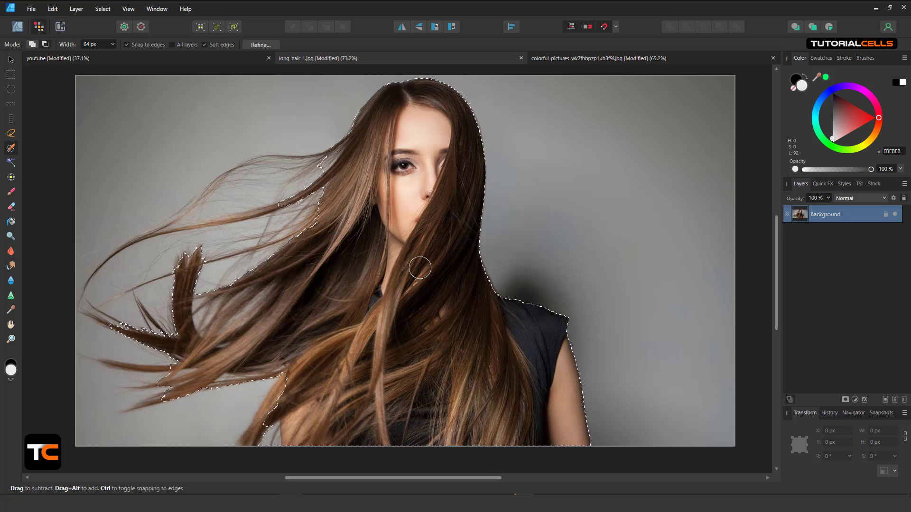
Open Refine Selection for the brushed selection and move the dialog clear of the woman.
click(259, 45)
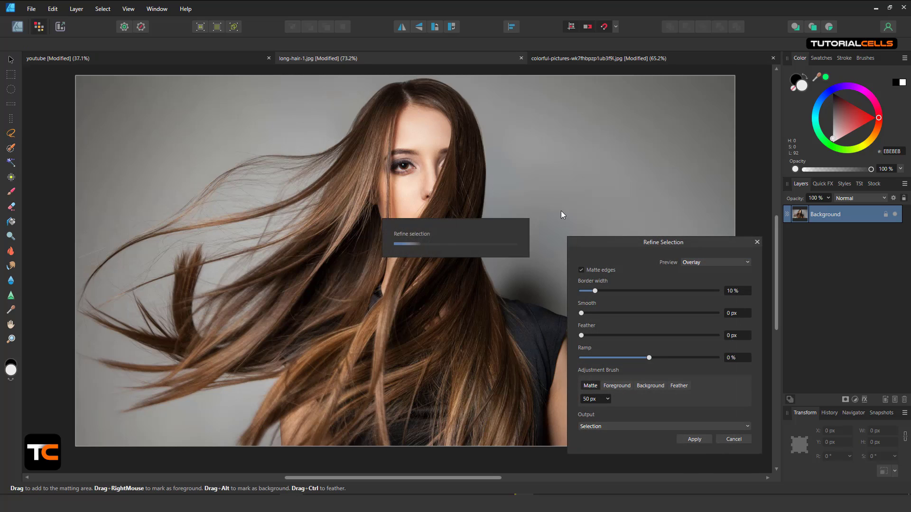
drag(615, 242, 631, 138)
drag(451, 203, 430, 221)
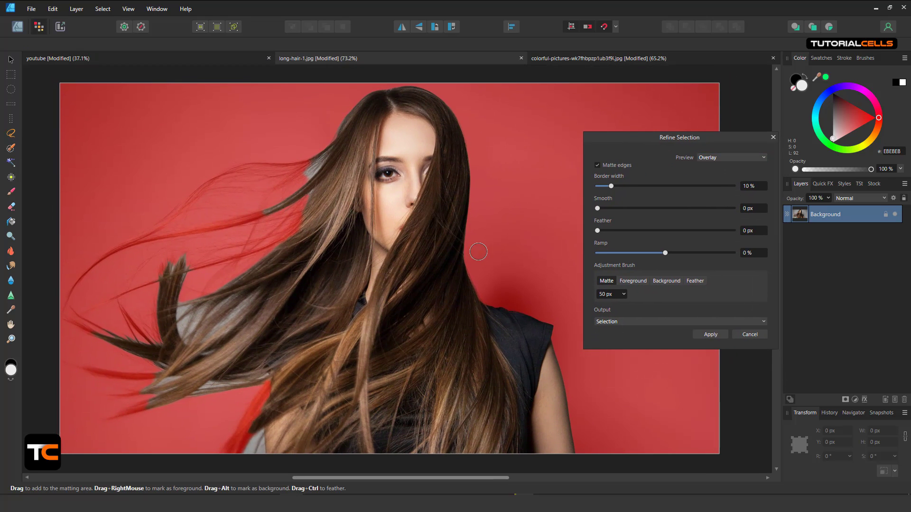
drag(479, 252, 468, 245)
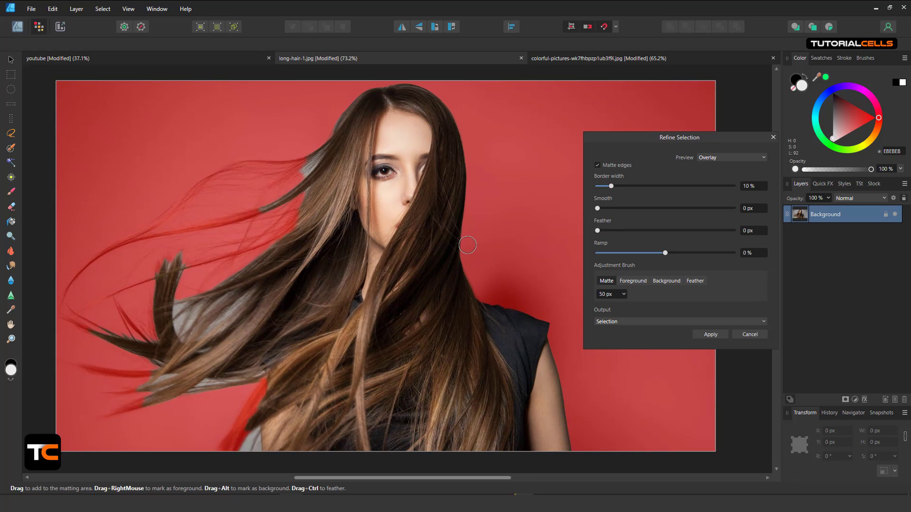
click(598, 166)
Preview the refinement as Black matte, White matte, Black and white and Transparent, and return to Overlay.
click(709, 158)
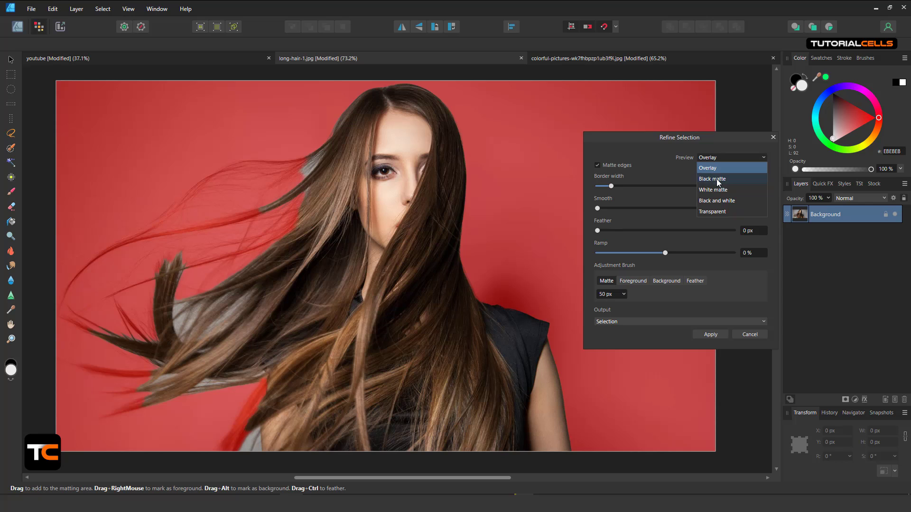
click(716, 180)
click(711, 159)
click(710, 190)
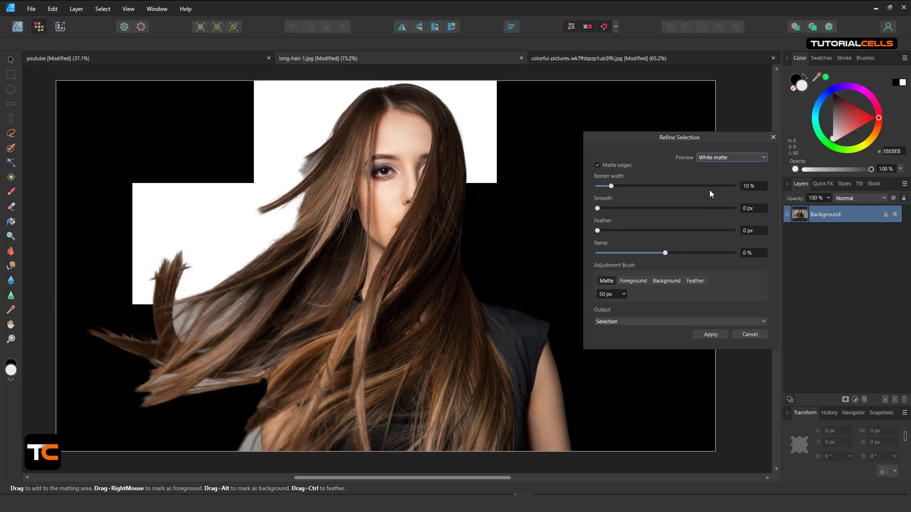
click(702, 158)
click(711, 198)
click(702, 156)
click(711, 211)
click(707, 156)
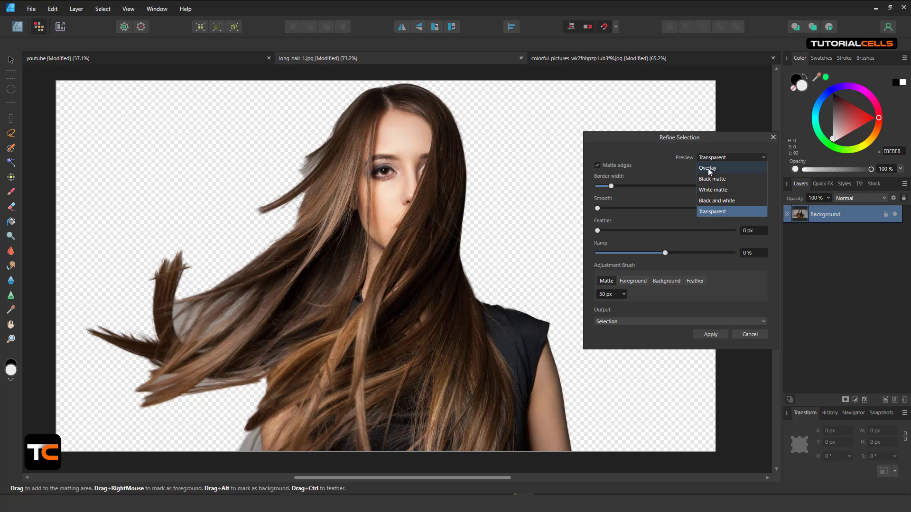
click(711, 169)
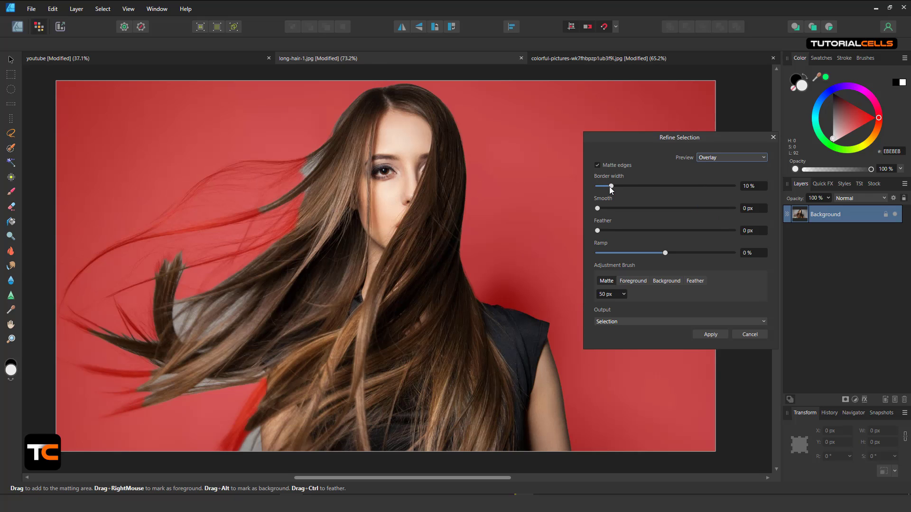
Try a border width of 20% on the hair edge, and raise it to 60%.
scroll(511, 164, up, 6)
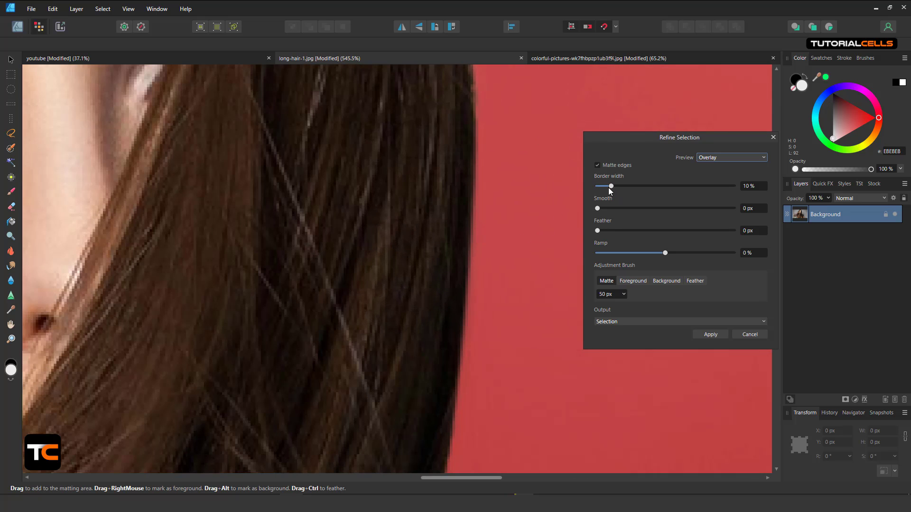
mouse_move(611, 186)
mouse_down()
mouse_move(633, 186)
mouse_move(624, 186)
mouse_up()
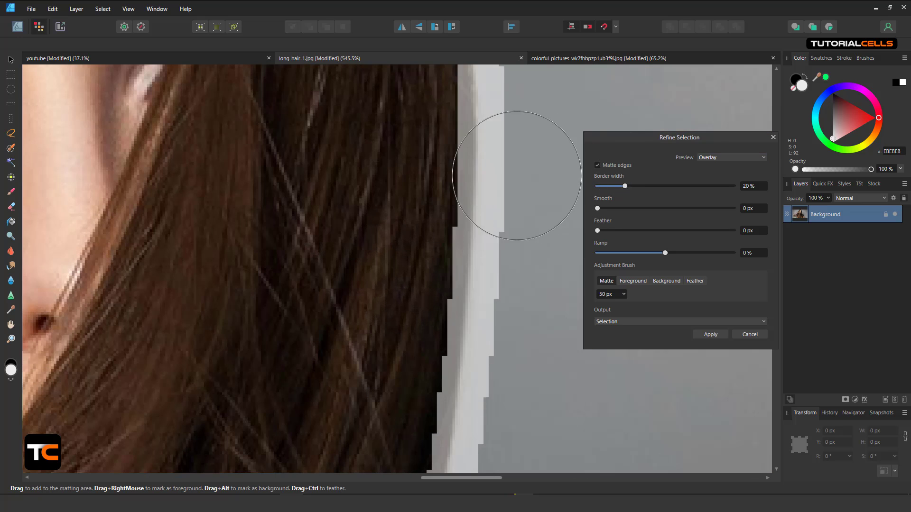
scroll(491, 164, down, 5)
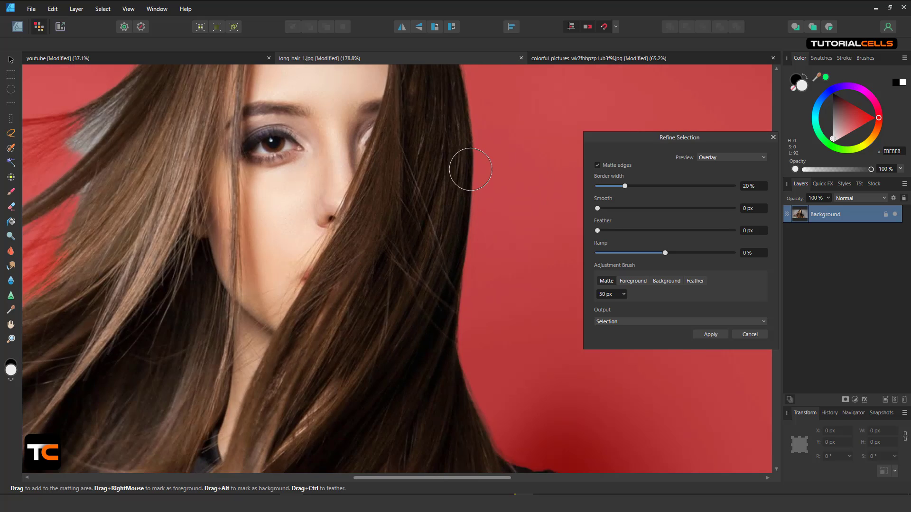
scroll(471, 169, down, 2)
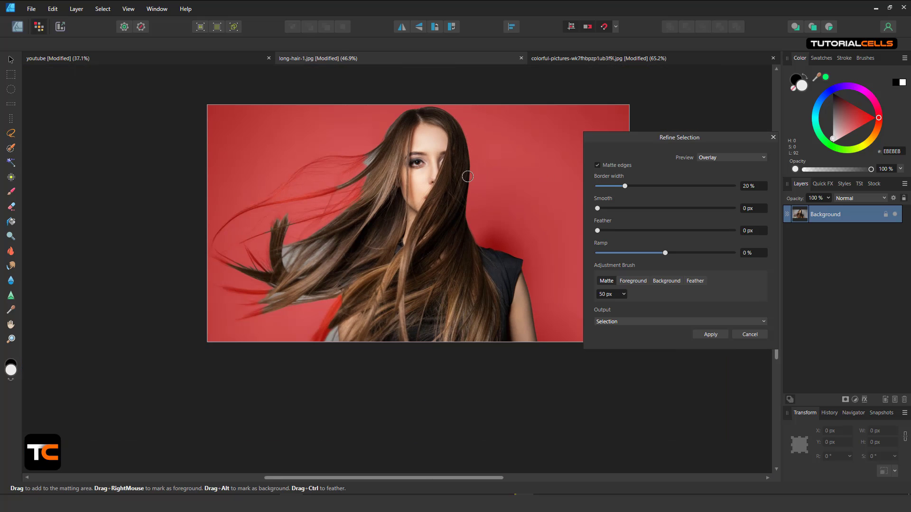
scroll(465, 176, up, 5)
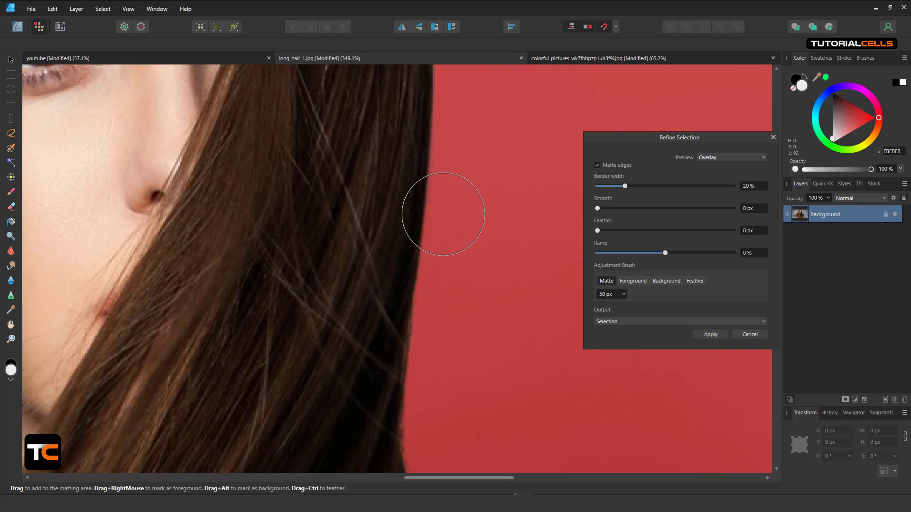
drag(625, 186, 679, 186)
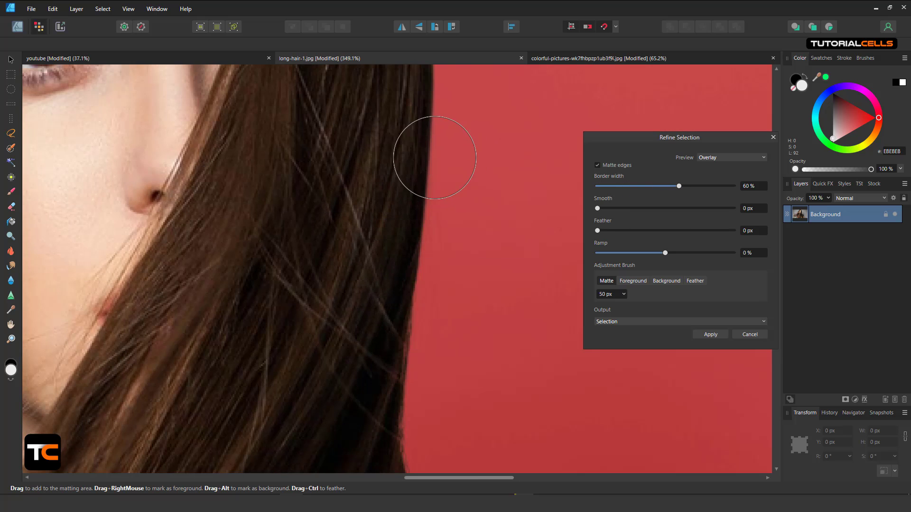
Lower the refinement's border width to 7% after inspecting the crown and outer hair edge up close.
scroll(417, 194, down, 6)
scroll(419, 204, up, 4)
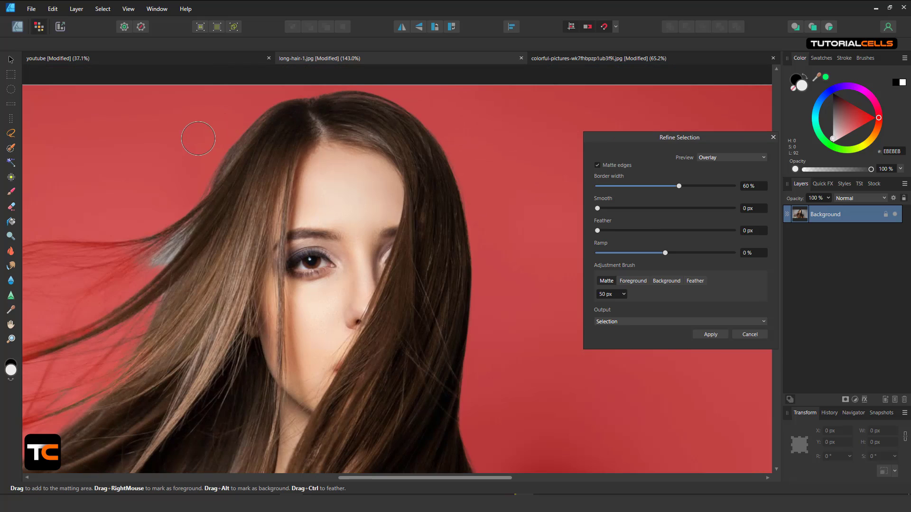
scroll(366, 102, up, 1)
scroll(332, 114, up, 3)
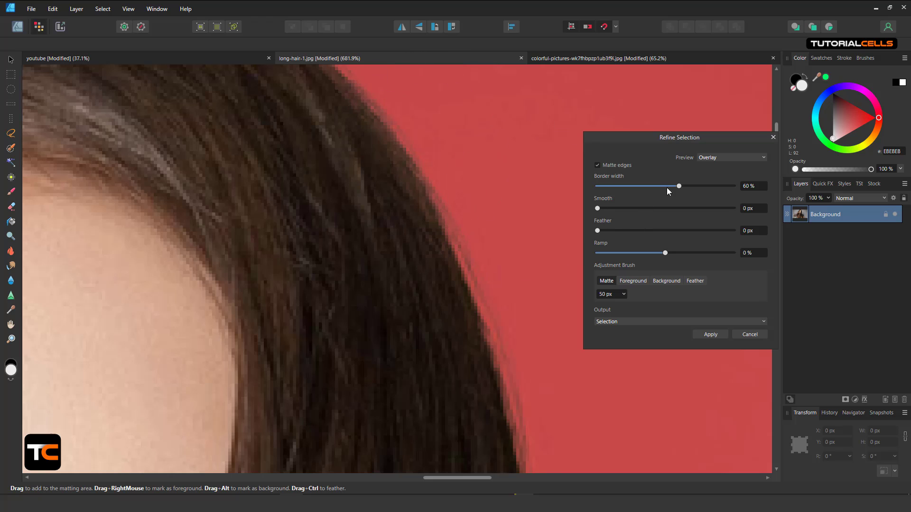
drag(679, 186, 606, 178)
Try feathering the hair edge by 49 px and 30.2 px, and reset the feather to 0 px.
drag(599, 230, 664, 231)
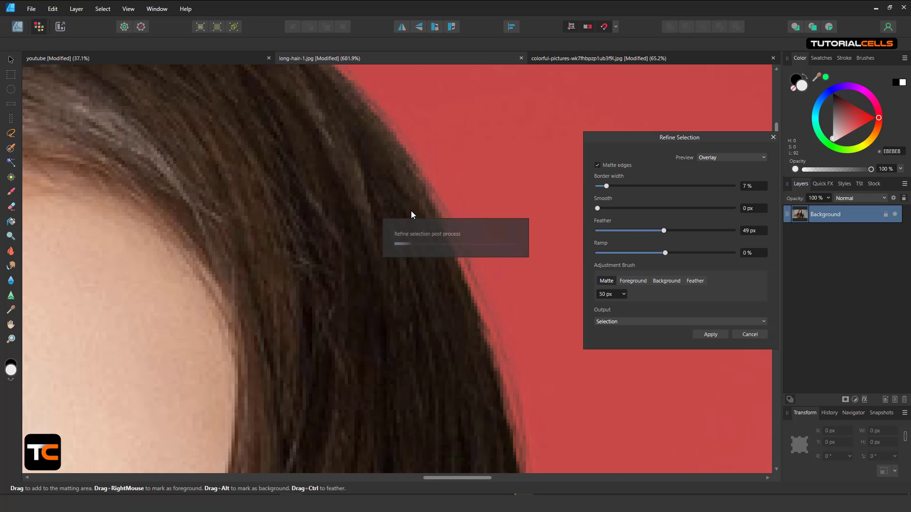
scroll(426, 180, down, 2)
scroll(427, 180, down, 5)
scroll(424, 181, up, 3)
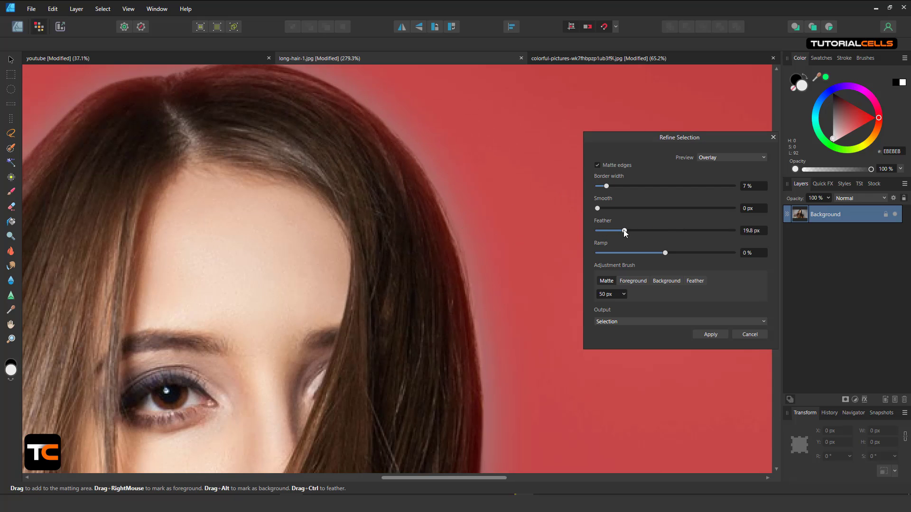
scroll(434, 202, up, 2)
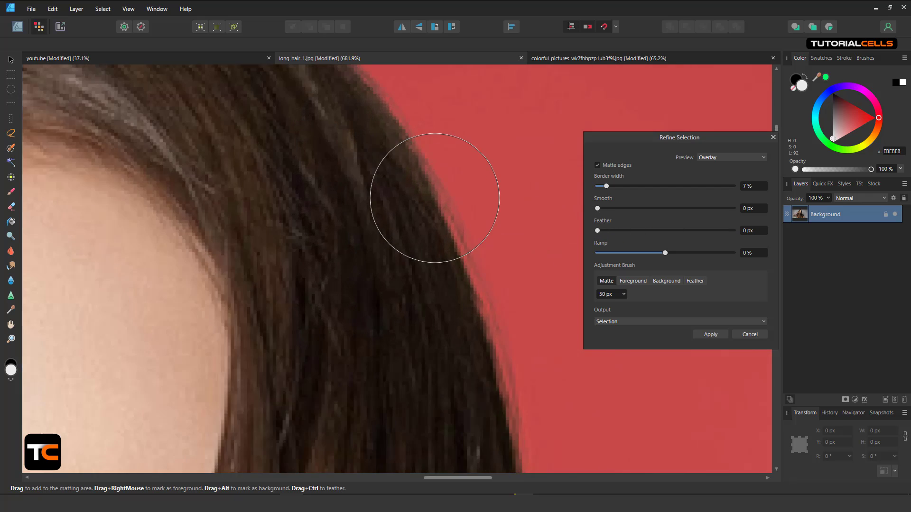
scroll(435, 198, up, 1)
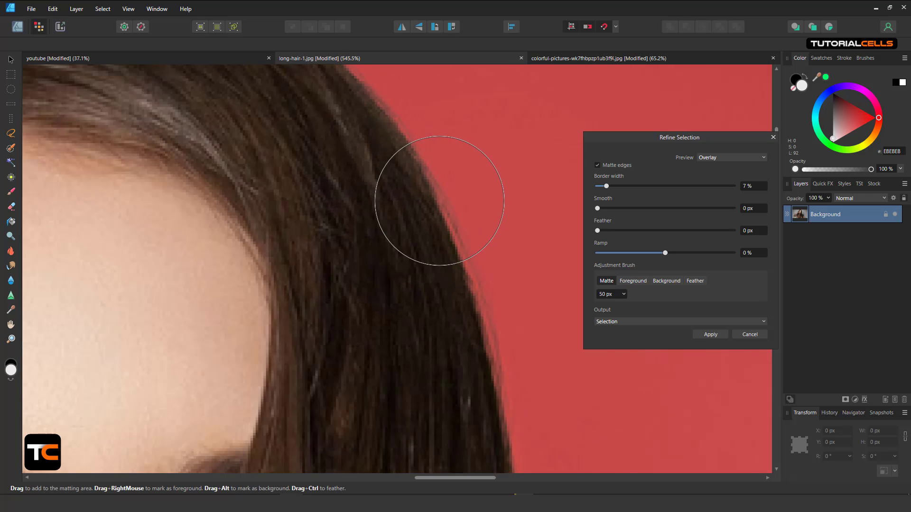
scroll(438, 200, up, 2)
drag(600, 232, 638, 230)
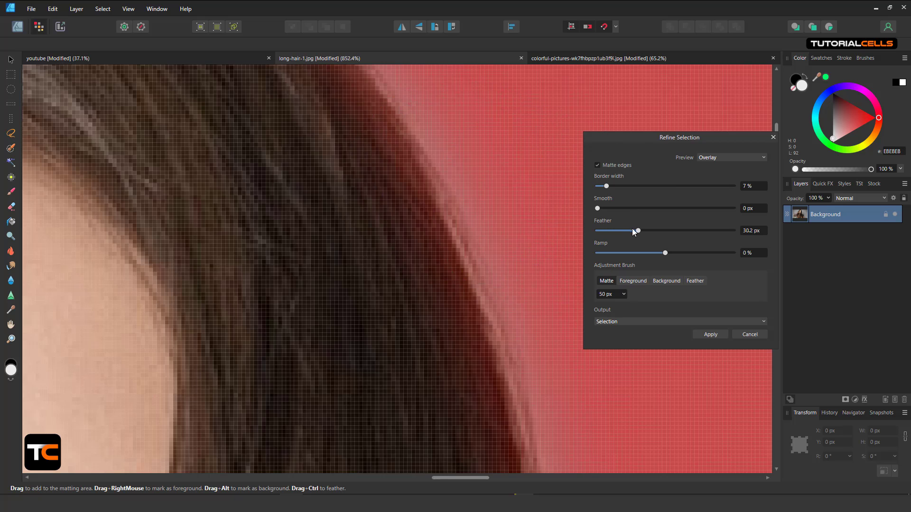
Try smoothing the selection outline by 69.1 px, and return the smoothing to 0 px.
drag(614, 208, 693, 209)
scroll(373, 193, down, 5)
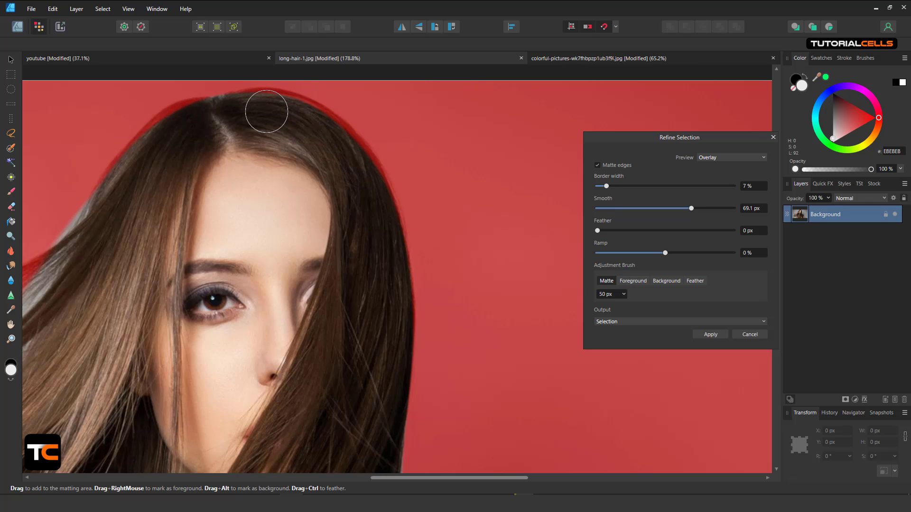
scroll(300, 121, down, 1)
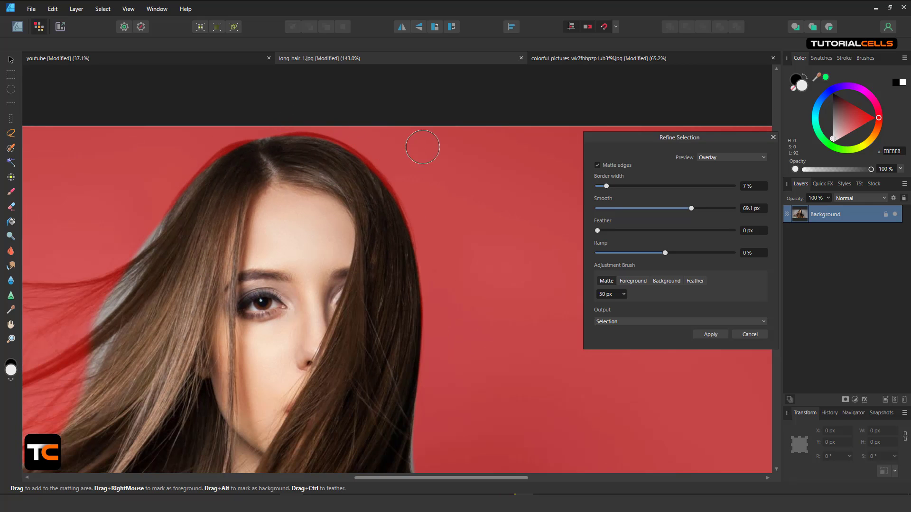
drag(687, 210, 597, 209)
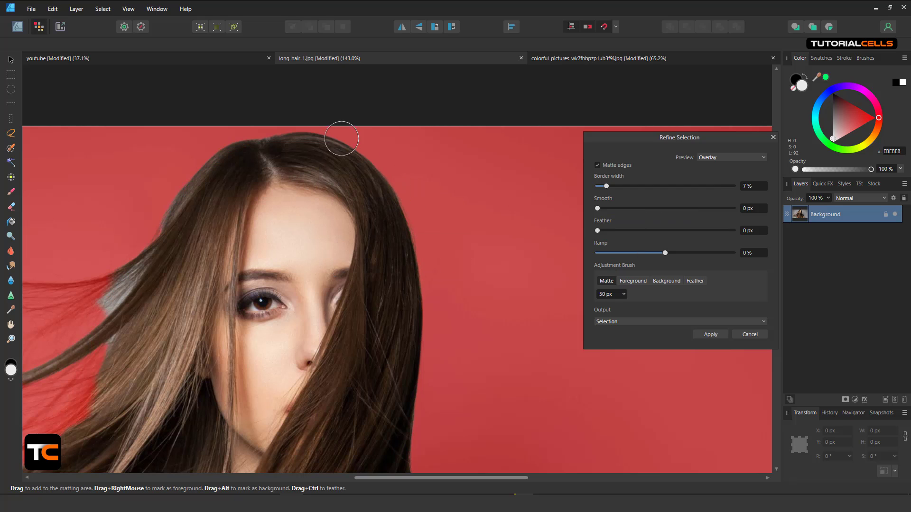
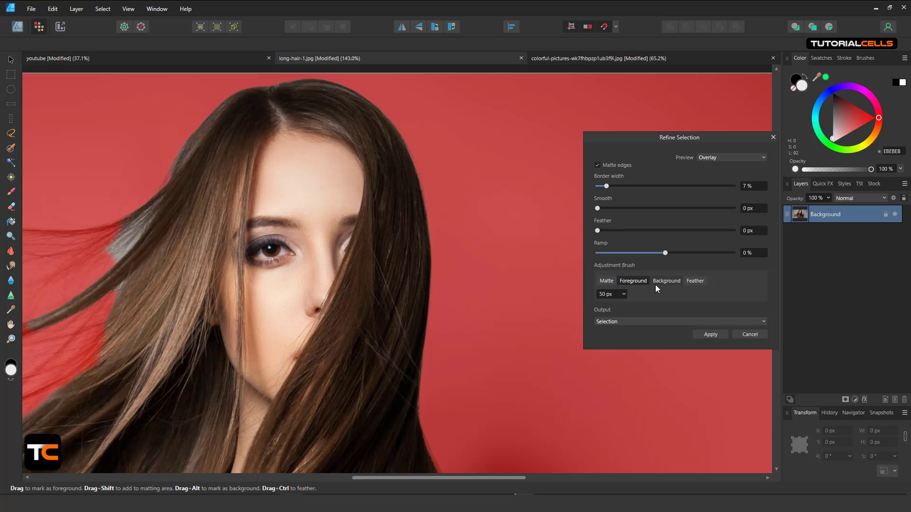
Try marking a spot on the smooth outer hair edge as background, restore it, and choose the Feather adjustment brush.
click(656, 284)
click(430, 243)
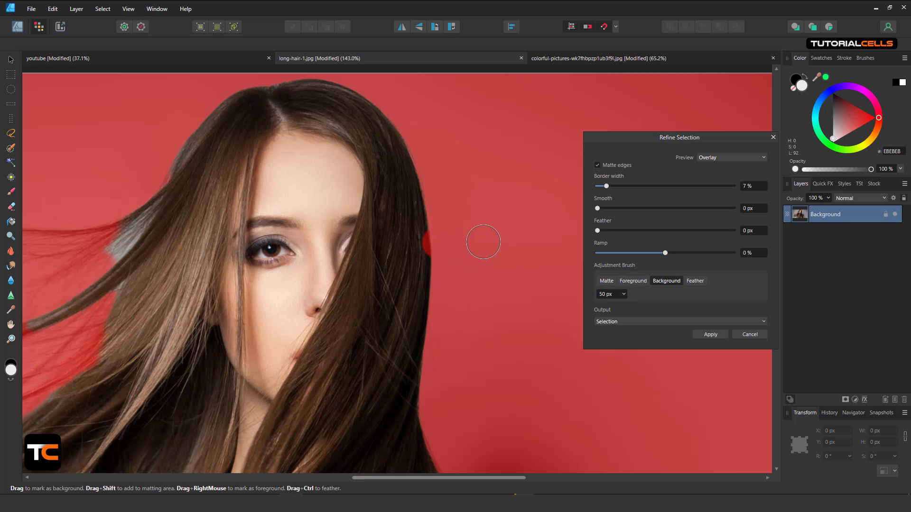
mouse_move(483, 242)
mouse_down()
mouse_move(329, 245)
mouse_move(413, 264)
mouse_move(417, 248)
mouse_up()
click(696, 281)
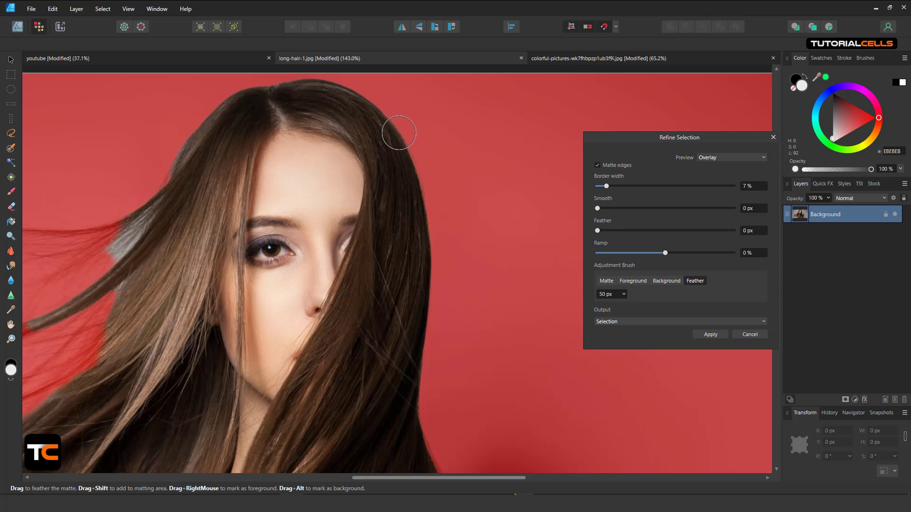
Set the adjustment brush to Matte at 24 px and paint the grey gap at the root of the upper loose strands.
click(611, 281)
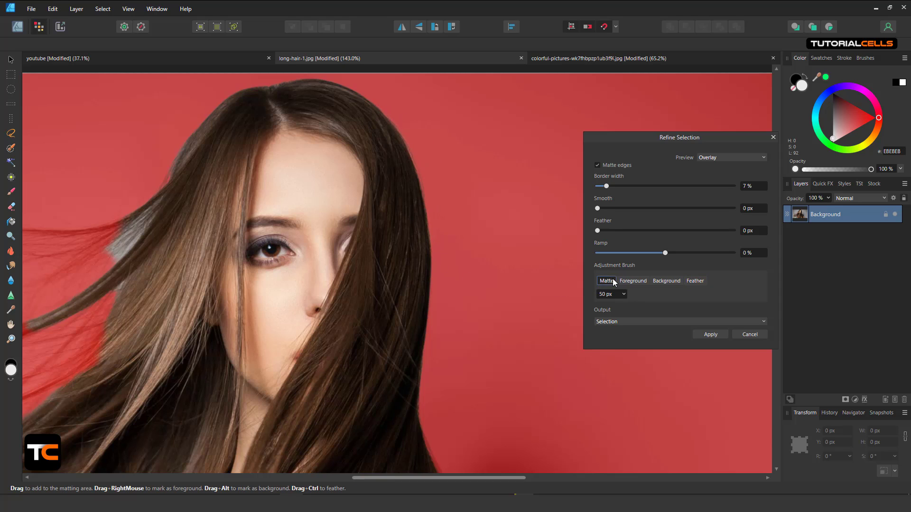
click(623, 294)
scroll(433, 269, down, 4)
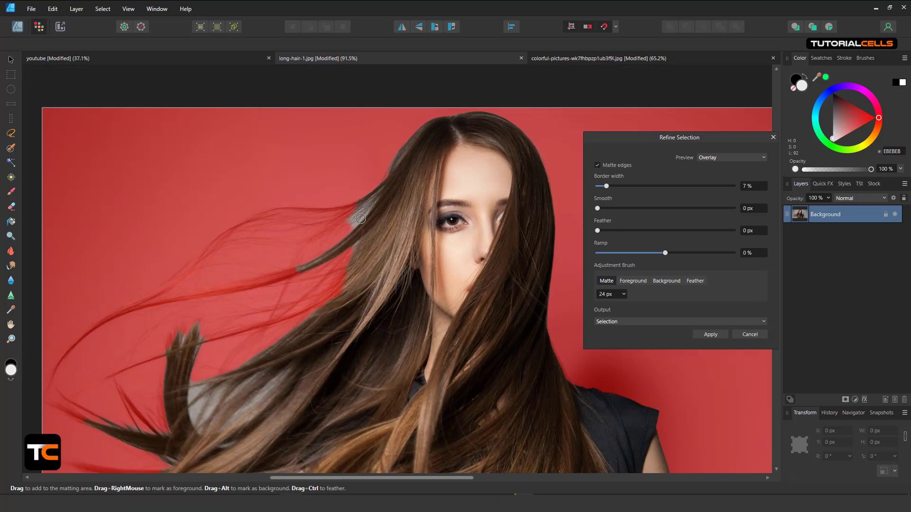
scroll(361, 219, up, 4)
mouse_move(376, 195)
mouse_down()
mouse_move(345, 230)
mouse_move(381, 186)
mouse_up()
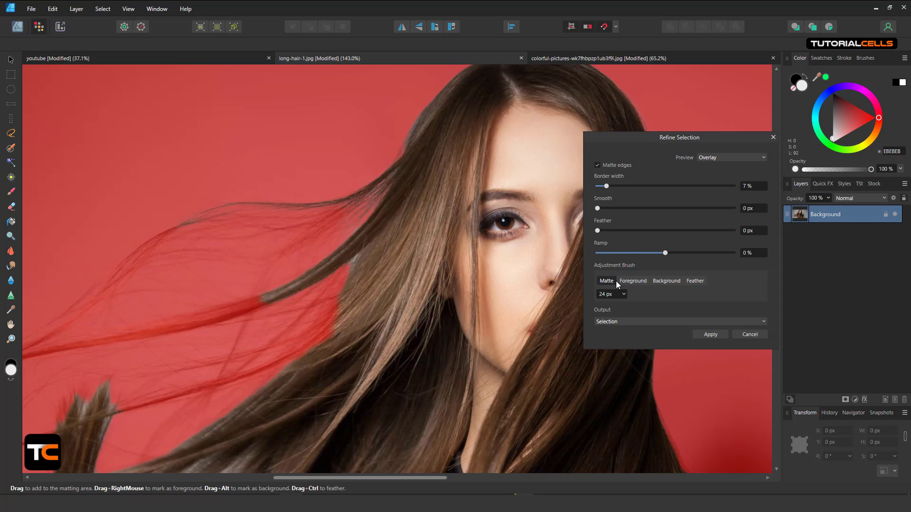
Enlarge the Matte brush to 41 px and paint along the long loose strands out to their far tip.
click(623, 295)
scroll(354, 180, down, 6)
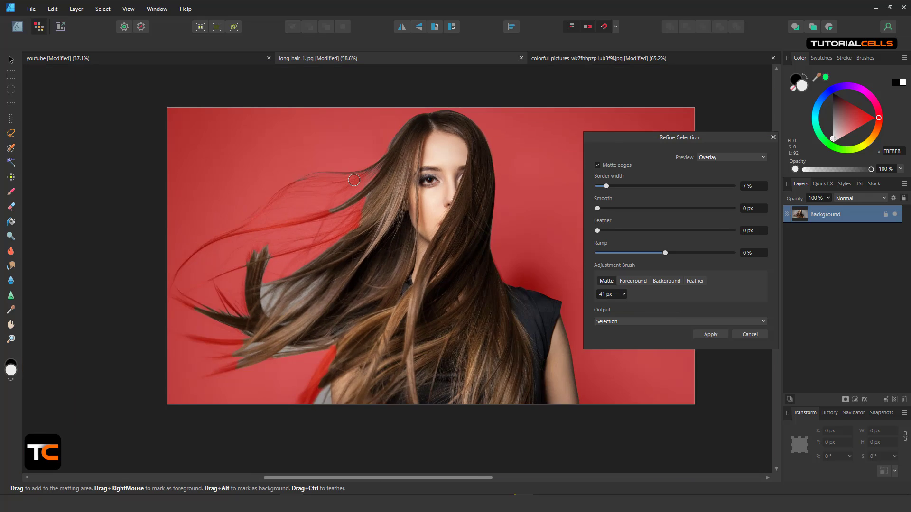
scroll(354, 180, up, 6)
mouse_move(351, 165)
mouse_down()
mouse_move(236, 181)
mouse_move(77, 273)
mouse_move(157, 260)
mouse_move(260, 189)
mouse_move(381, 195)
mouse_move(427, 163)
mouse_move(343, 177)
mouse_move(390, 165)
mouse_move(343, 231)
mouse_move(290, 265)
mouse_move(123, 299)
mouse_move(284, 273)
mouse_move(309, 259)
mouse_move(253, 344)
mouse_move(347, 279)
mouse_move(379, 225)
mouse_move(348, 293)
mouse_move(382, 213)
mouse_move(381, 249)
mouse_move(293, 291)
mouse_move(316, 278)
mouse_move(311, 314)
mouse_move(383, 271)
mouse_move(275, 355)
mouse_move(292, 310)
mouse_move(318, 348)
mouse_up()
scroll(316, 291, down, 3)
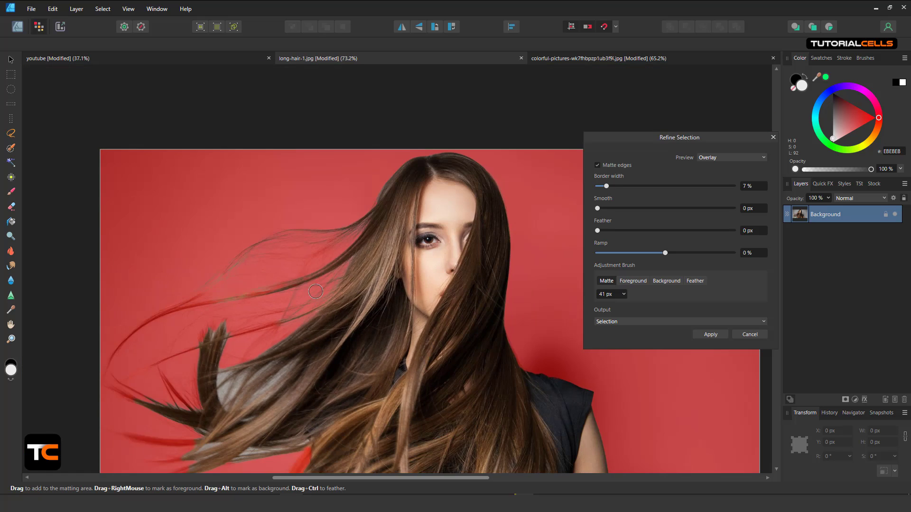
drag(316, 291, 416, 204)
mouse_move(341, 187)
mouse_down()
mouse_move(247, 240)
mouse_move(219, 277)
mouse_move(221, 291)
mouse_up()
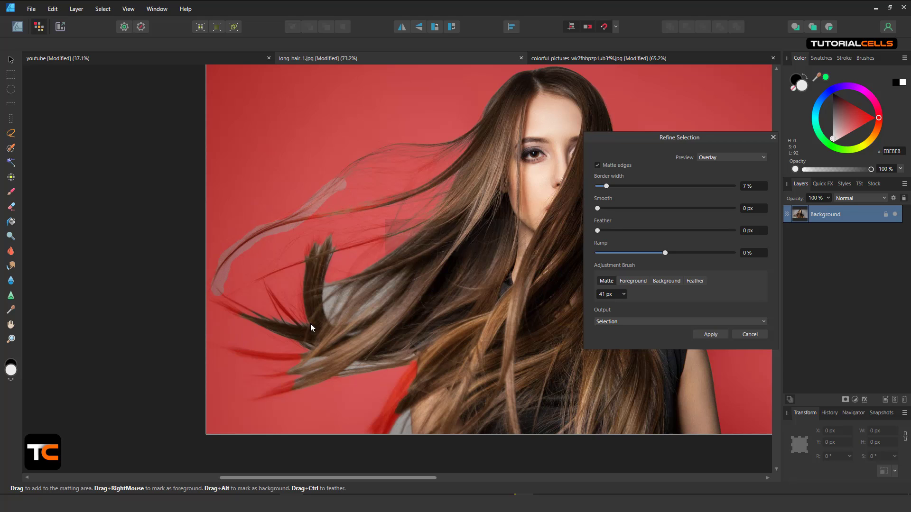
mouse_move(406, 203)
mouse_down()
mouse_move(260, 230)
mouse_move(325, 185)
mouse_up()
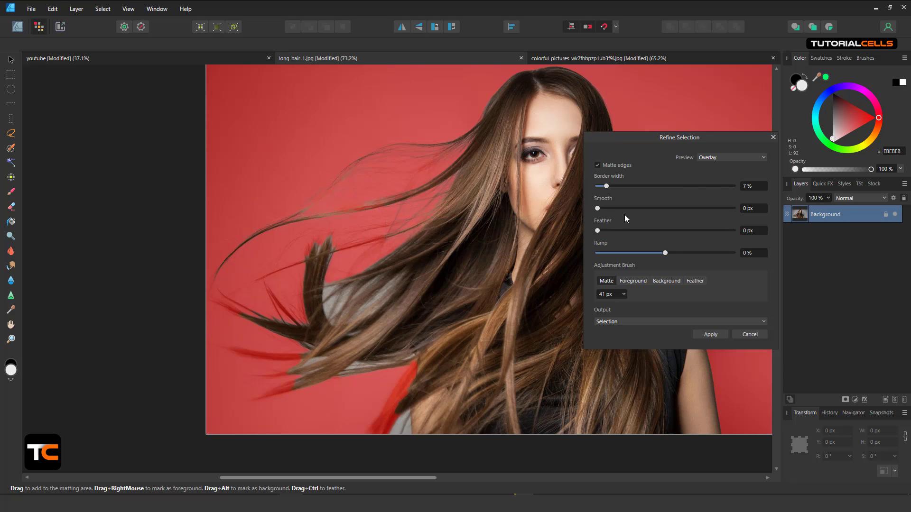
Preview the refined strands in Black and white, and return to the Overlay preview.
click(722, 160)
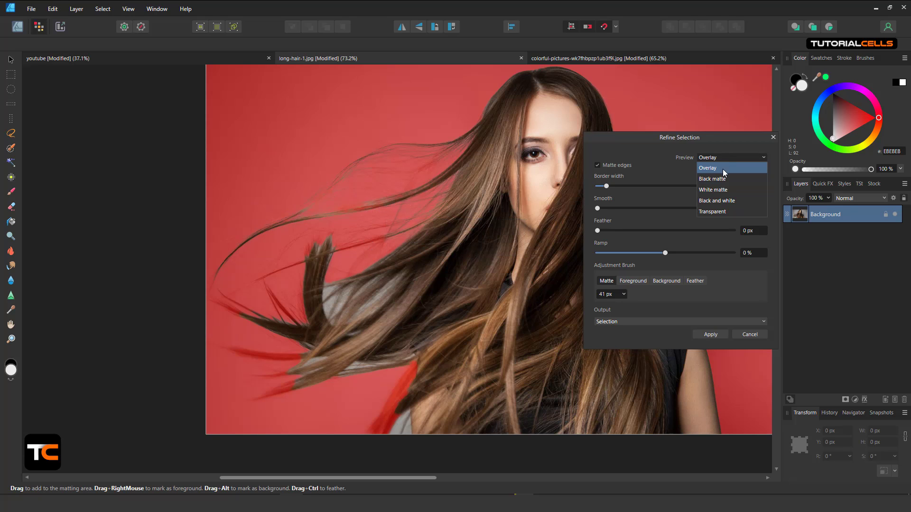
click(717, 201)
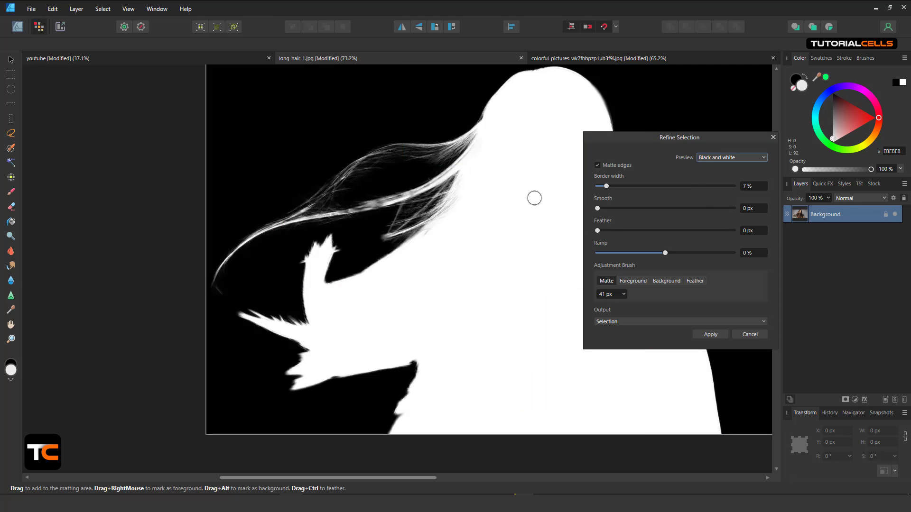
click(709, 161)
click(711, 168)
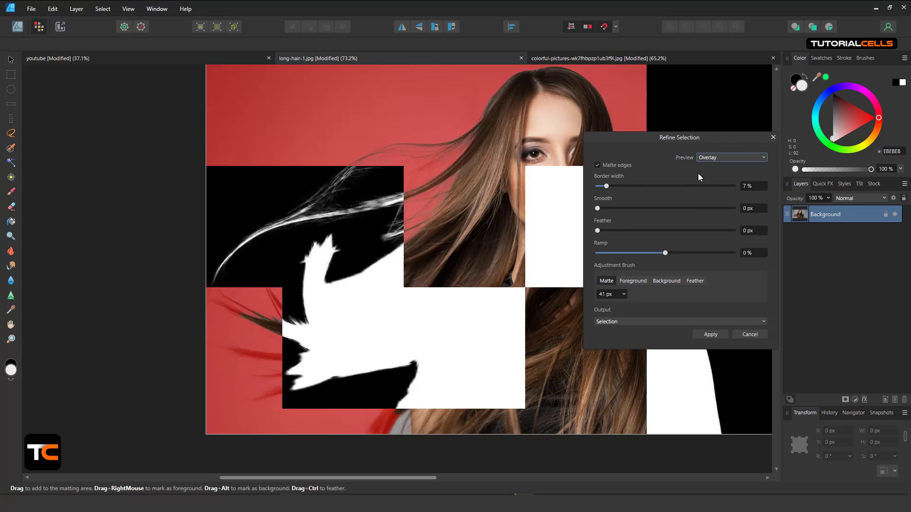
Paint matte over the upright tuft, and with a 142 px brush over the loose strands and lower hair.
mouse_move(346, 287)
mouse_down()
mouse_move(324, 289)
mouse_move(343, 306)
mouse_move(319, 298)
mouse_move(329, 240)
mouse_up()
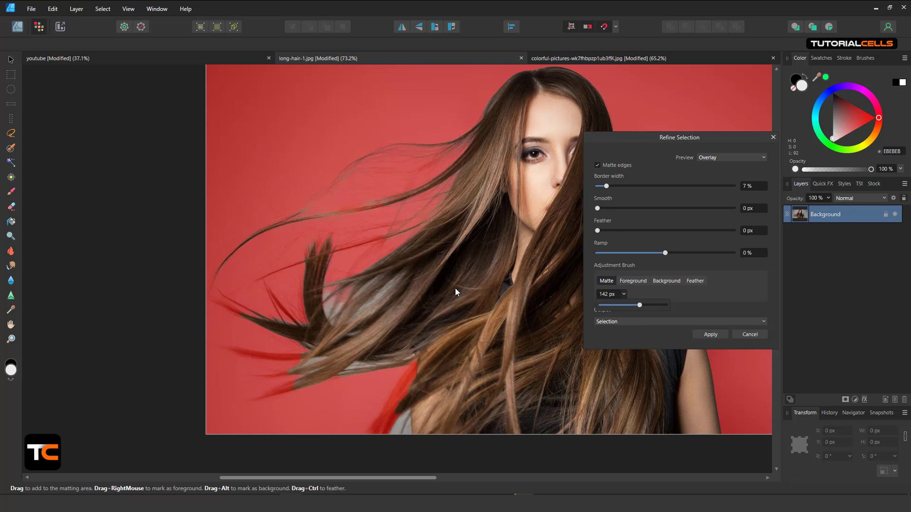
mouse_move(417, 302)
mouse_down()
mouse_move(380, 351)
mouse_move(401, 346)
mouse_move(383, 357)
mouse_move(396, 424)
mouse_move(365, 360)
mouse_move(281, 375)
mouse_move(338, 325)
mouse_move(328, 259)
mouse_move(416, 216)
mouse_move(411, 205)
mouse_move(324, 220)
mouse_move(335, 198)
mouse_move(396, 165)
mouse_move(327, 184)
mouse_move(434, 164)
mouse_up()
drag(391, 283, 379, 321)
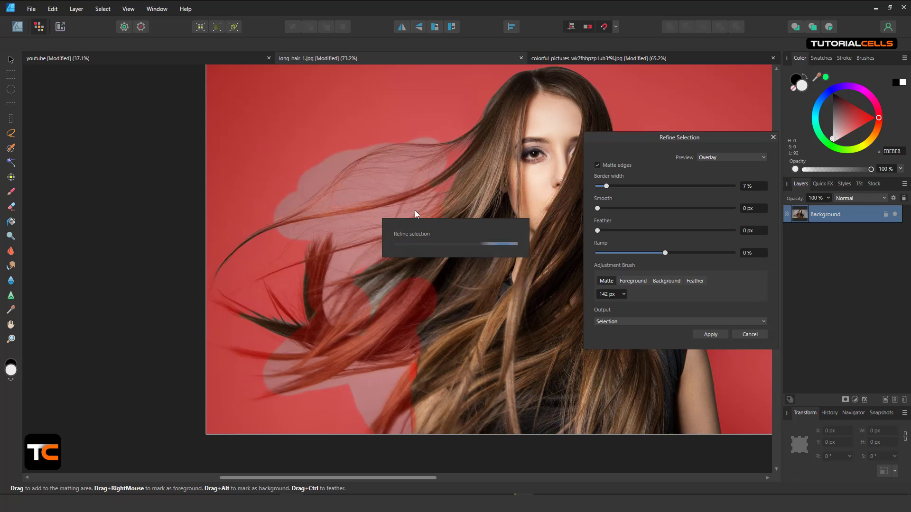
Paint matte over the flying hair tips and the remaining grey gap beside the upright tuft.
scroll(386, 284, up, 5)
scroll(361, 276, down, 4)
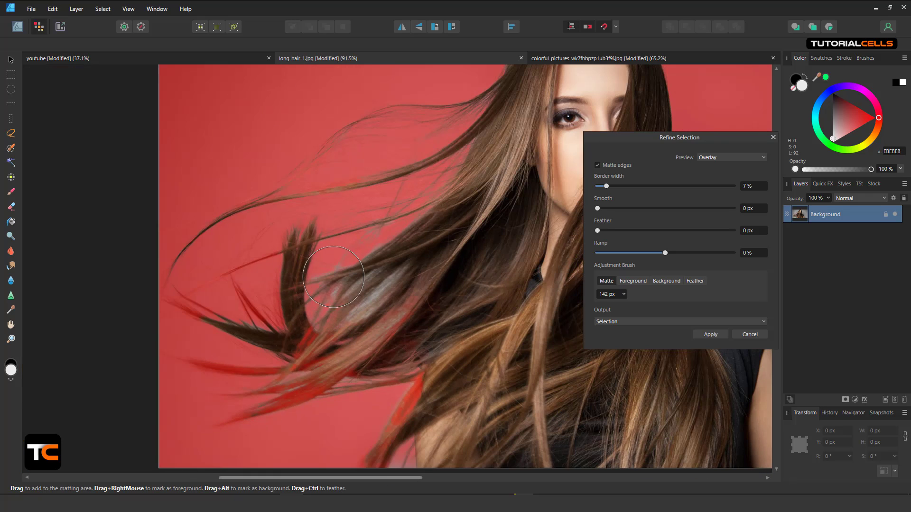
mouse_move(327, 254)
mouse_down()
mouse_move(204, 286)
mouse_move(220, 225)
mouse_move(190, 325)
mouse_move(261, 368)
mouse_move(189, 368)
mouse_move(223, 420)
mouse_move(142, 343)
mouse_up()
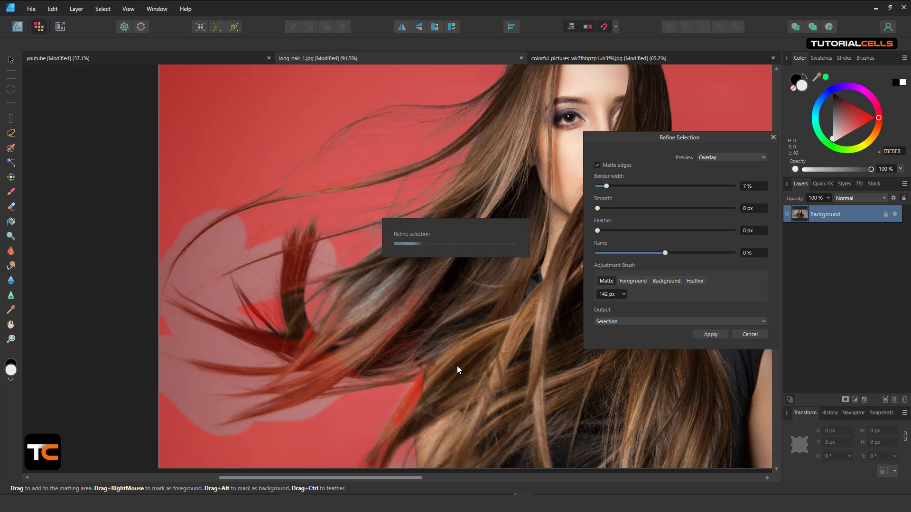
mouse_move(335, 332)
mouse_down()
mouse_move(370, 275)
mouse_move(330, 318)
mouse_up()
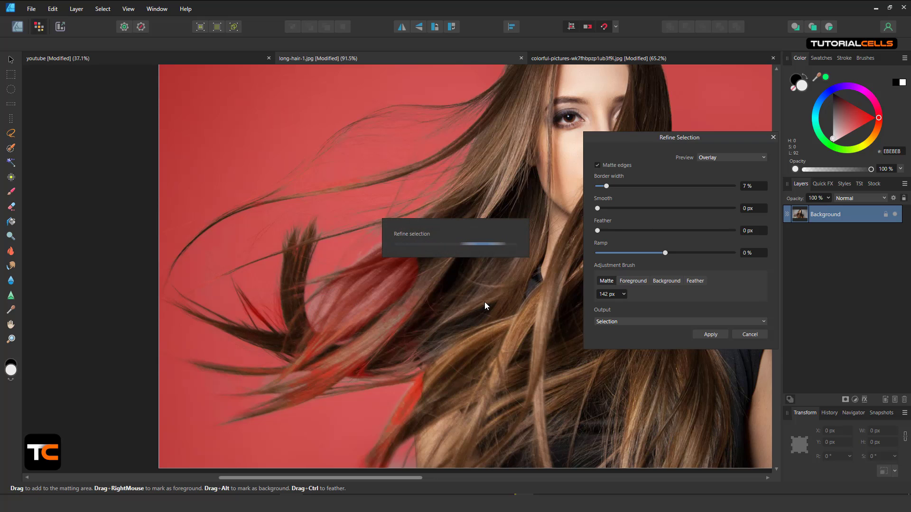
scroll(485, 302, down, 4)
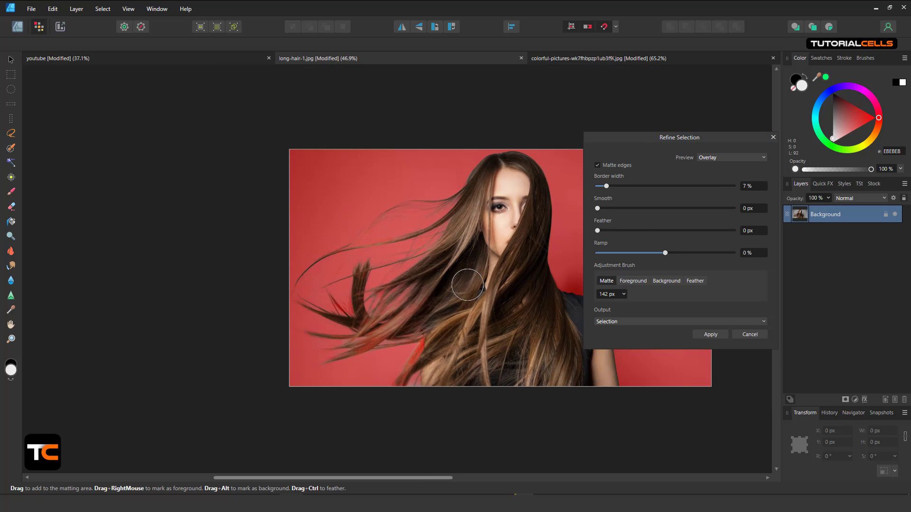
drag(497, 285, 470, 233)
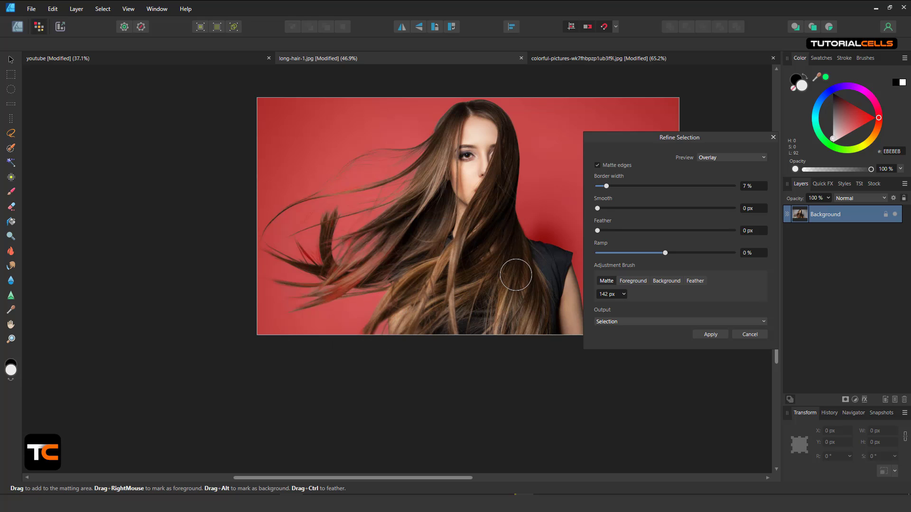
Set the refinement output to New layer with mask and apply it.
click(642, 322)
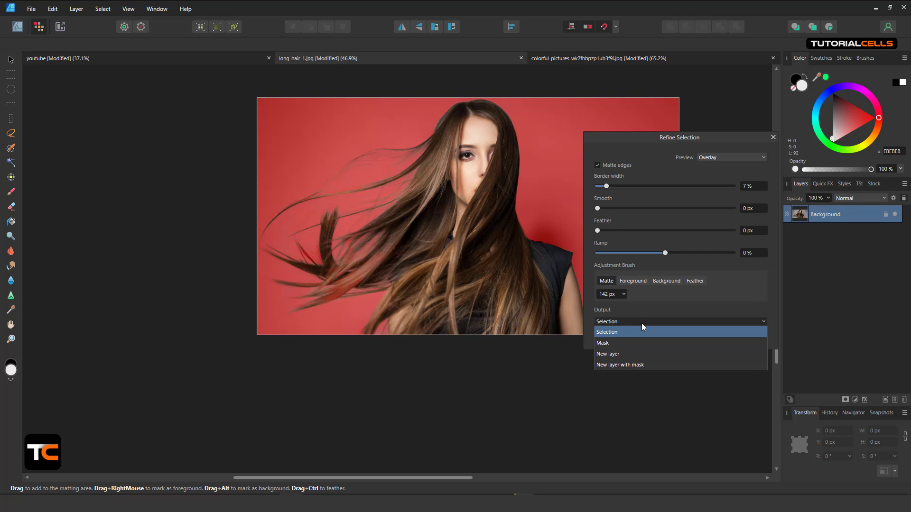
click(613, 365)
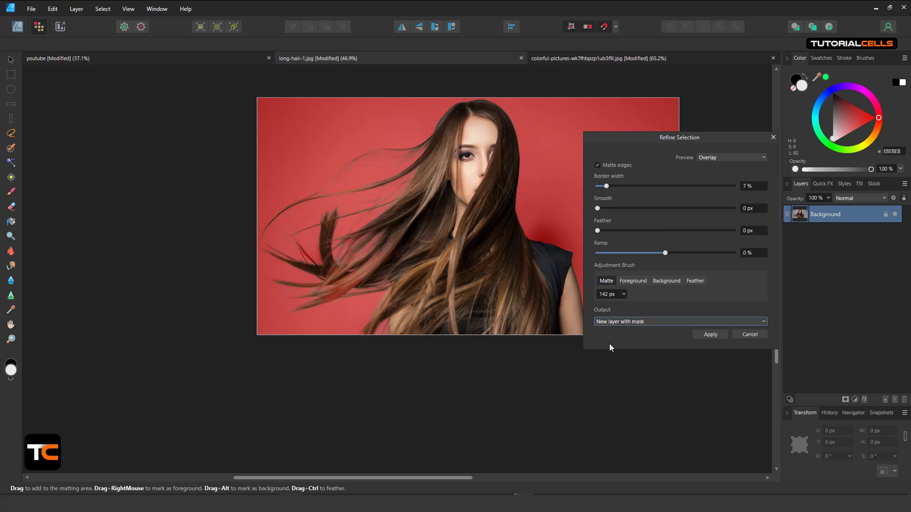
click(705, 337)
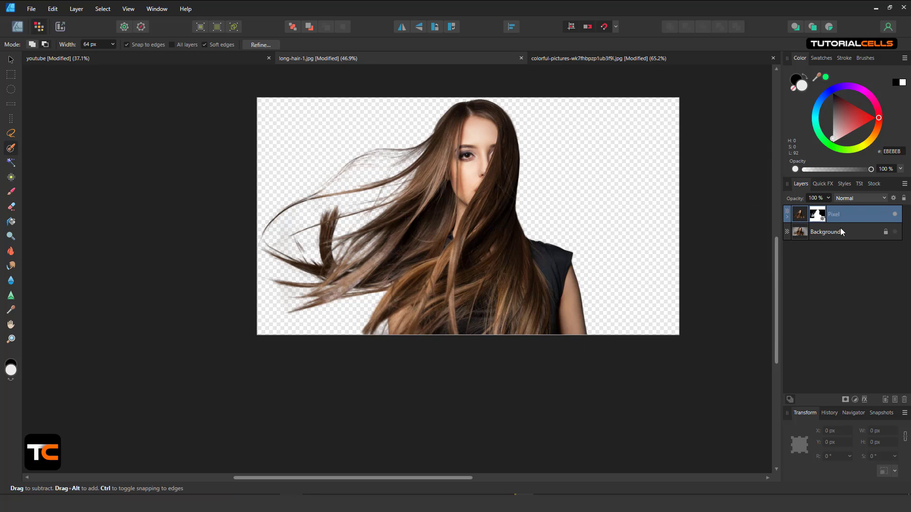
Toggle the Background layer on and off to compare, and load the Pixel layer's mask as a selection.
click(895, 231)
click(894, 231)
ctrl+click(817, 216)
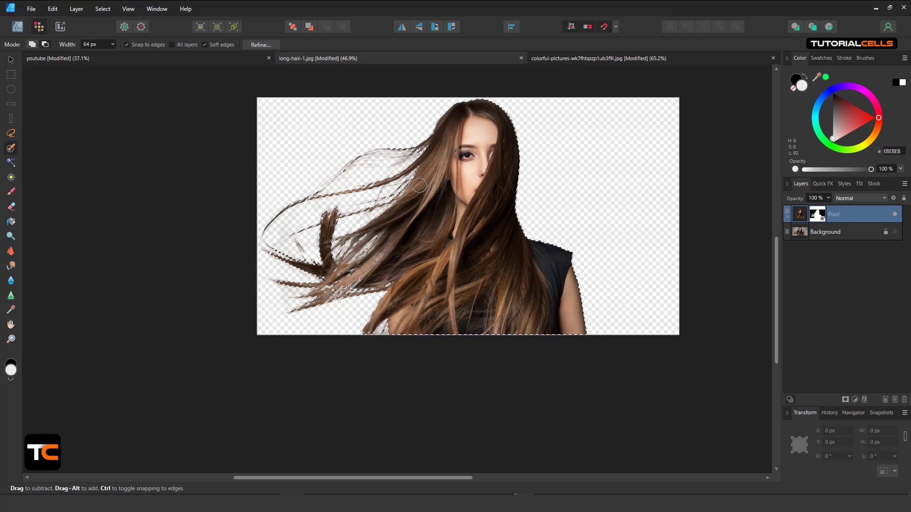
scroll(459, 225, up, 1)
drag(459, 224, 419, 242)
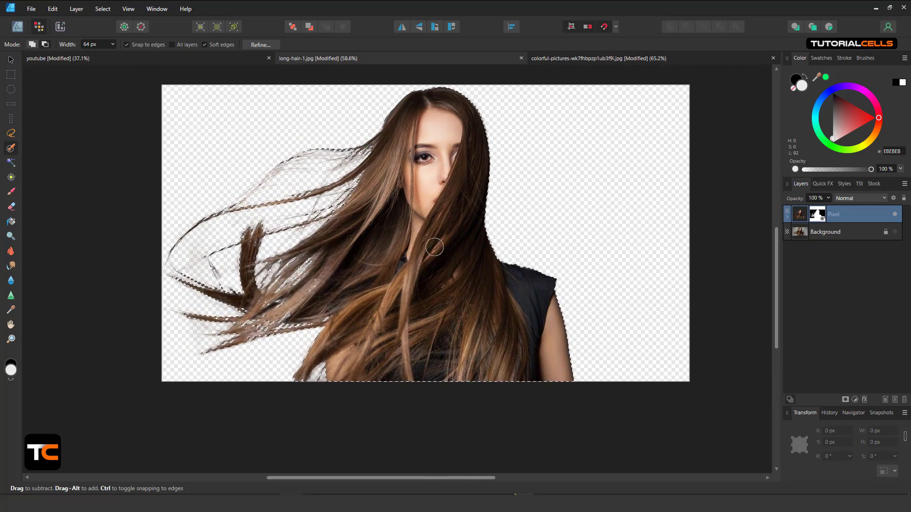
Try a Recolor adjustment on the selected woman in the Pixel layer, and delete the adjustment.
click(854, 400)
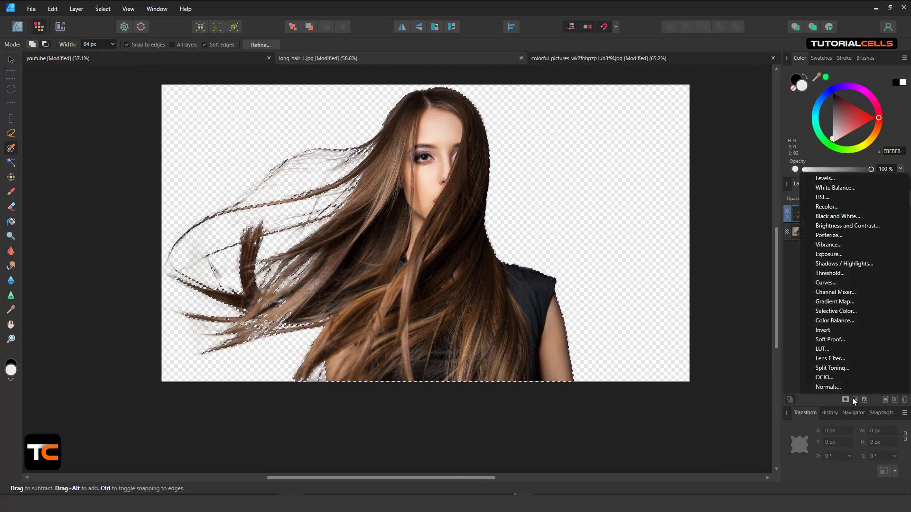
click(831, 207)
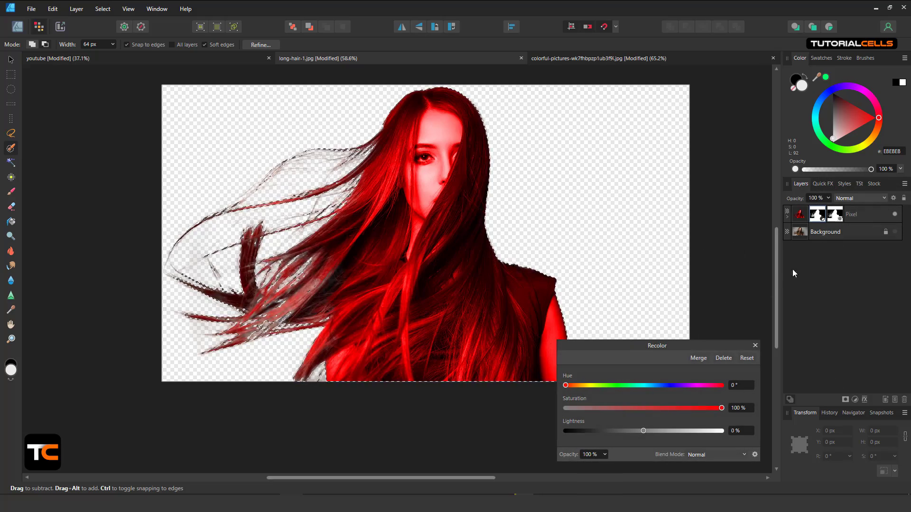
click(724, 359)
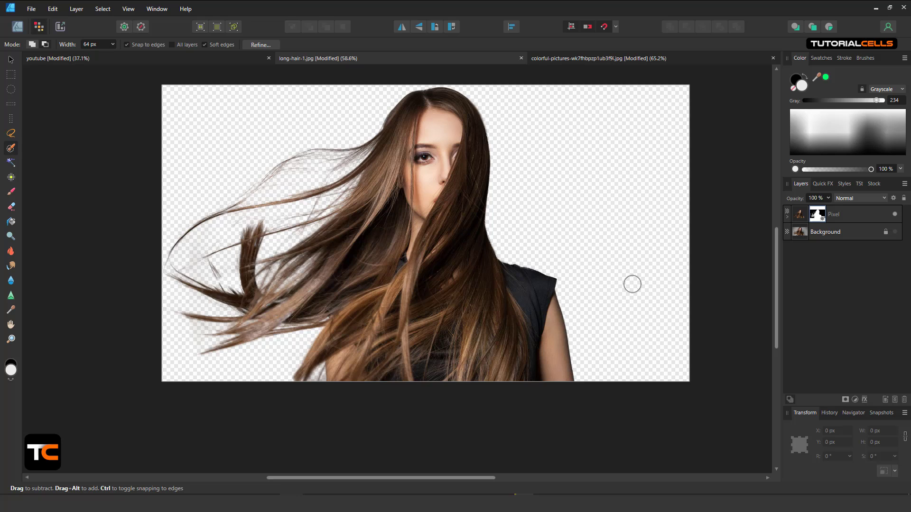
Load the Pixel layer's mask as a selection, isolate the mask in black and white and return to the image, and deselect.
alt+click(815, 217)
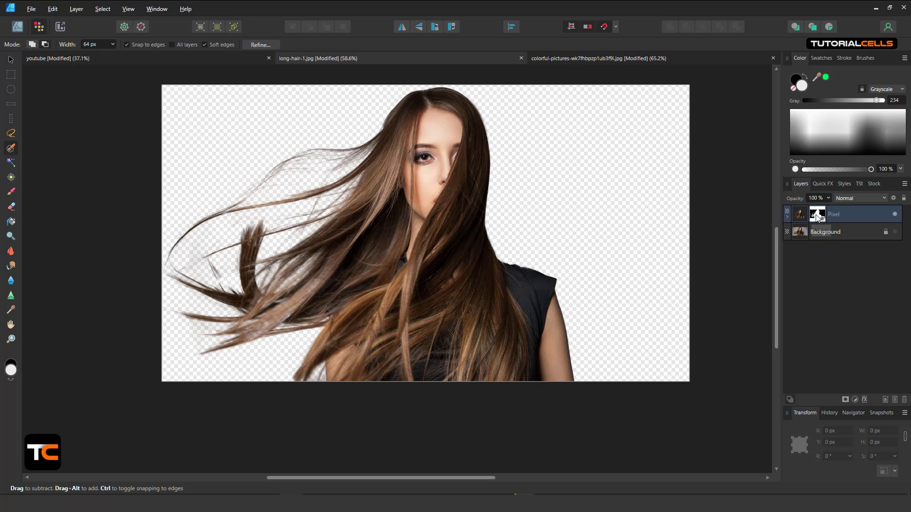
alt+click(815, 217)
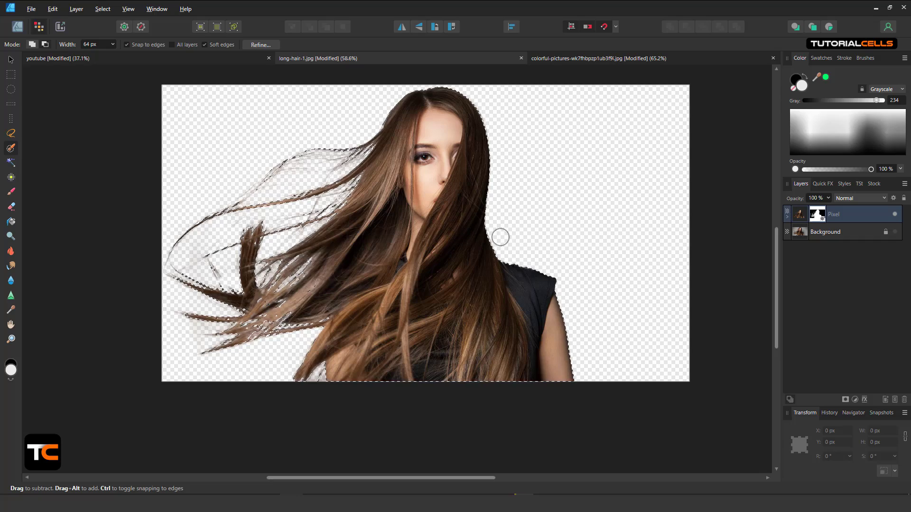
alt+click(814, 219)
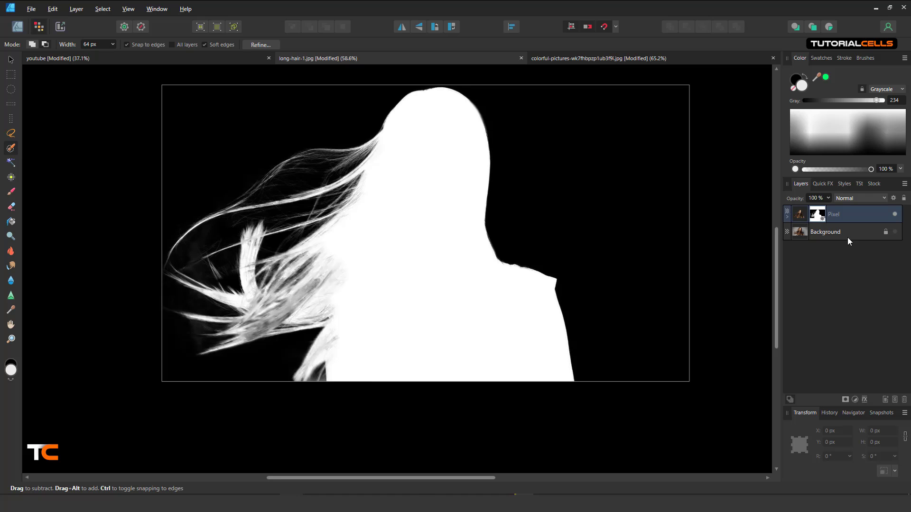
alt+click(817, 219)
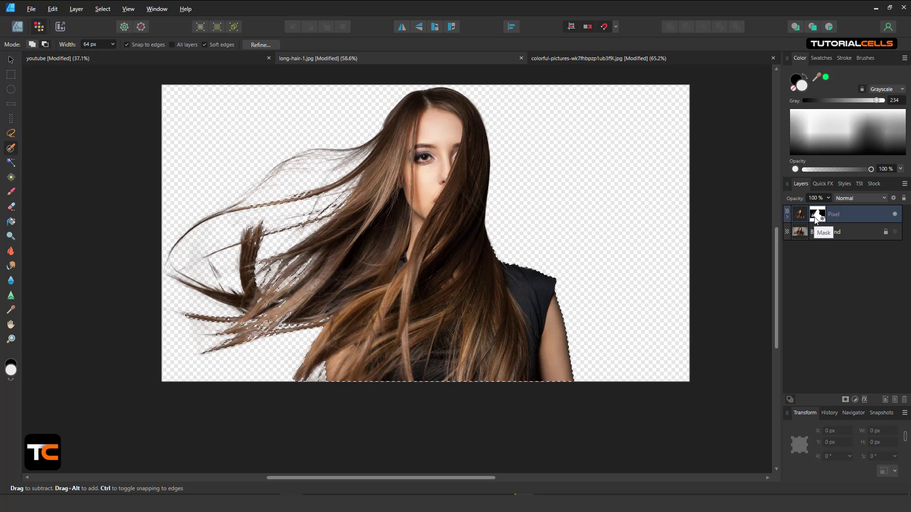
key(ctrl+d)
click(103, 8)
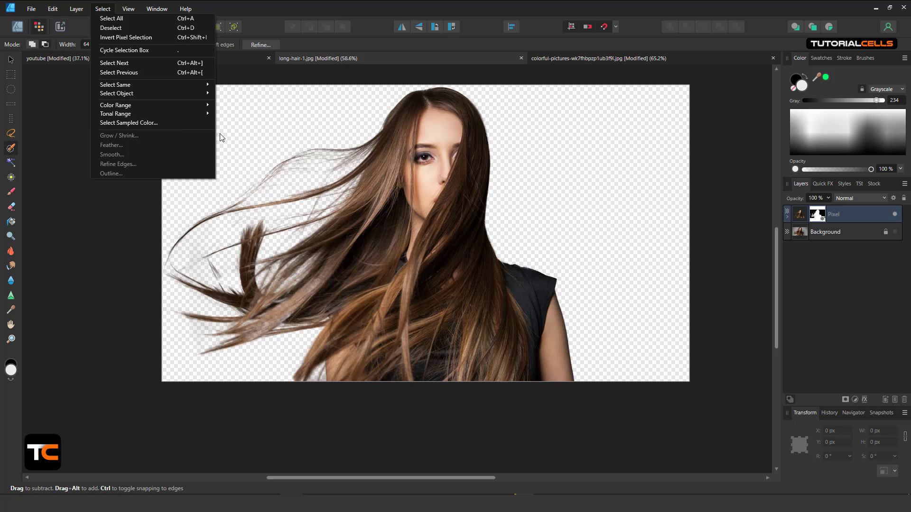
click(285, 144)
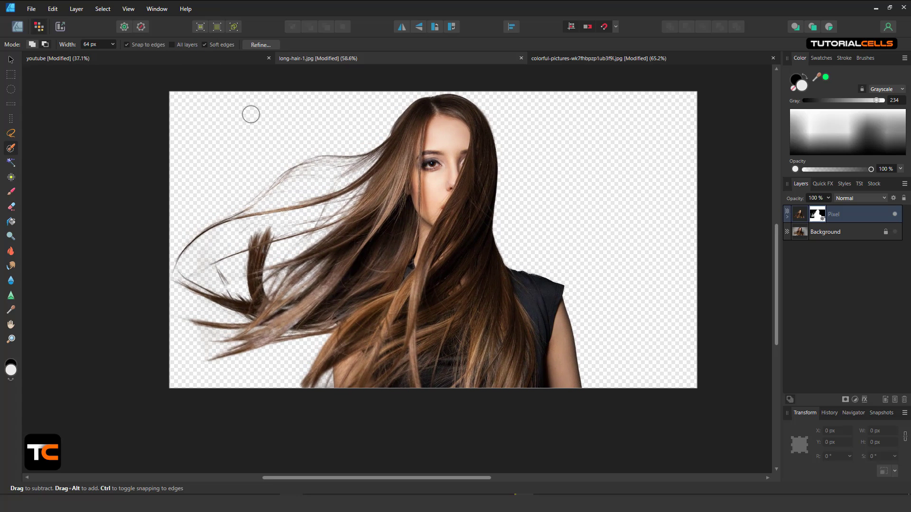
click(103, 9)
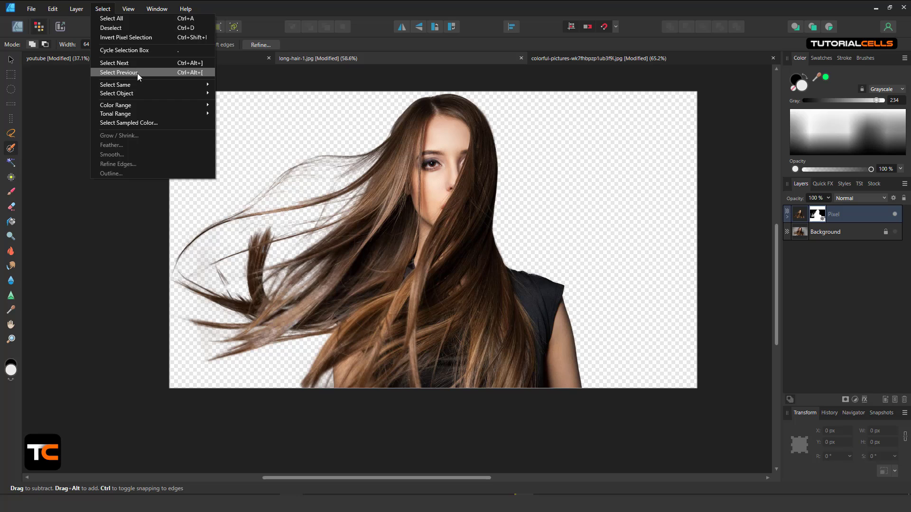
mouse_move(135, 85)
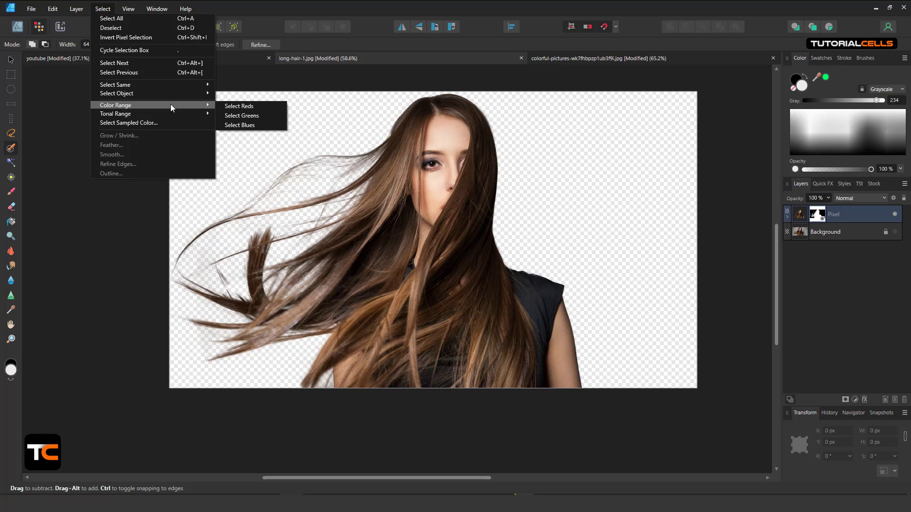
click(326, 82)
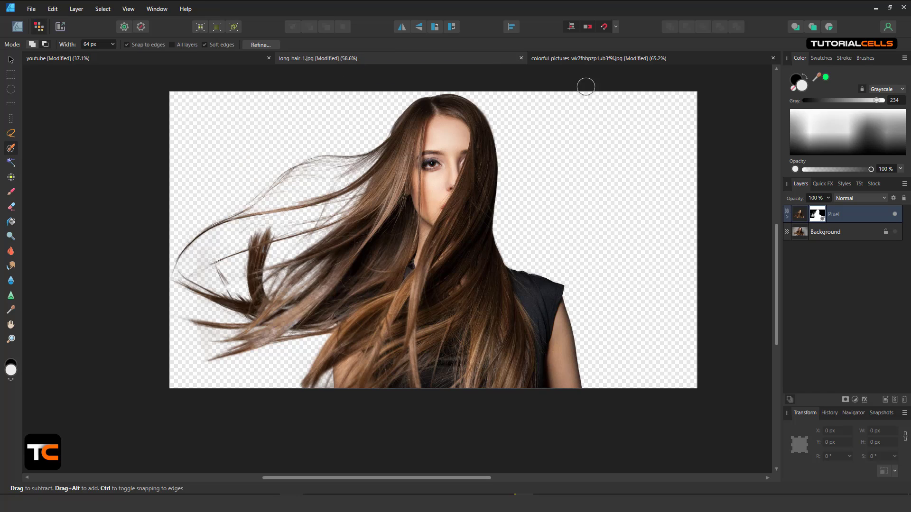
In the colorful-pictures document, flood-select the bright green petal, then the orange petal at 10% tolerance.
click(591, 64)
key(w)
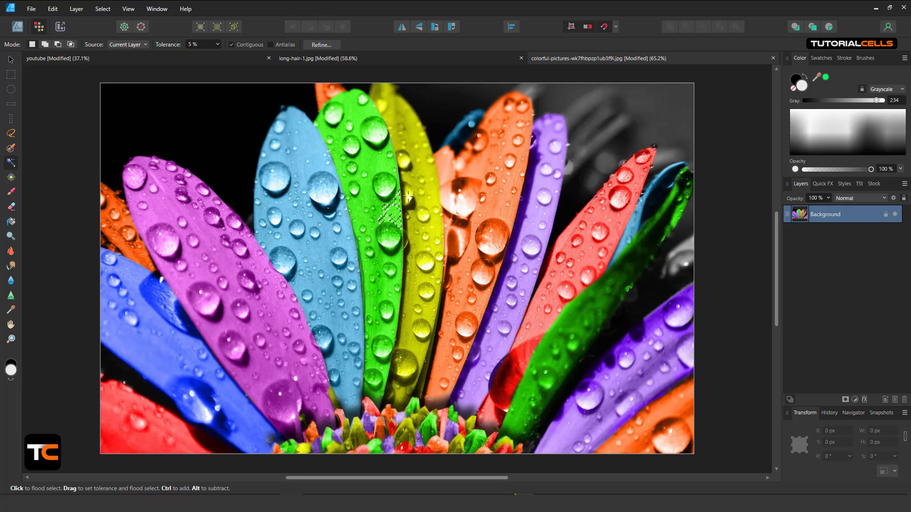
drag(408, 196, 470, 175)
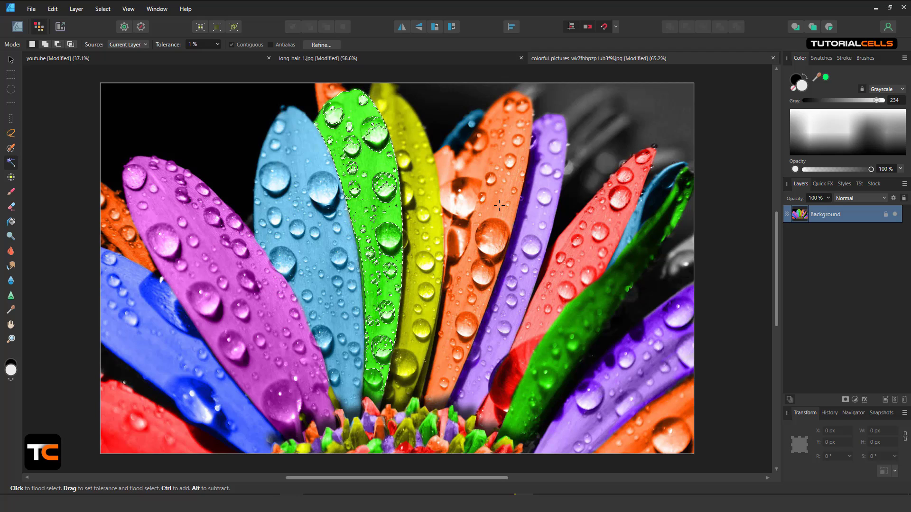
drag(499, 205, 528, 178)
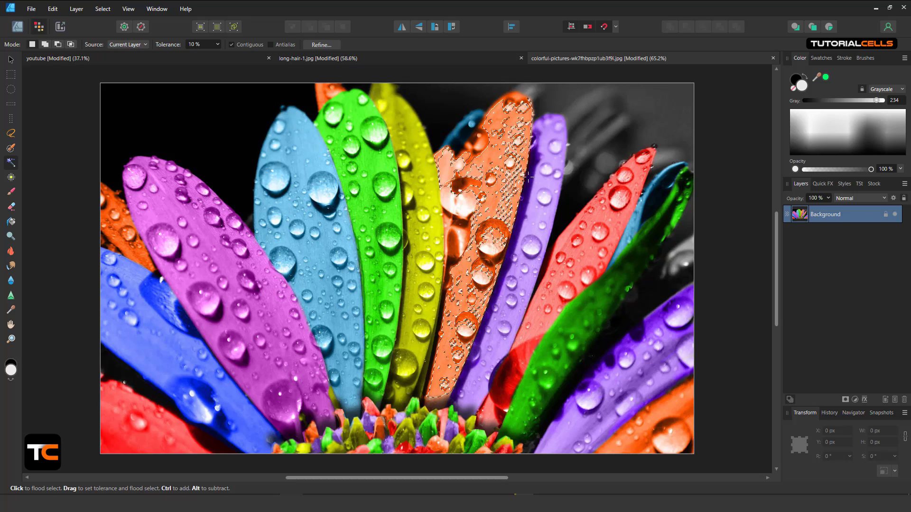
Turn off Contiguous and flood-select the light blue areas at 2% tolerance, then the bright green areas at 4%.
click(244, 45)
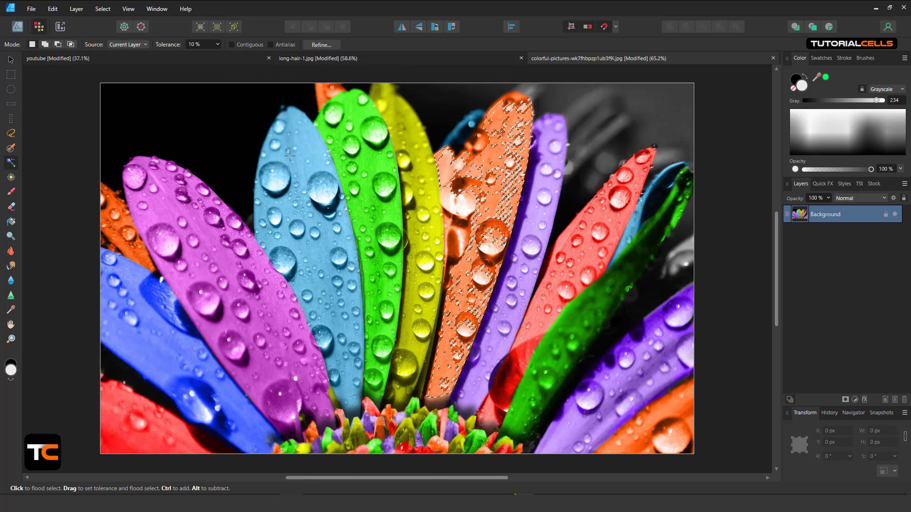
drag(303, 204, 308, 199)
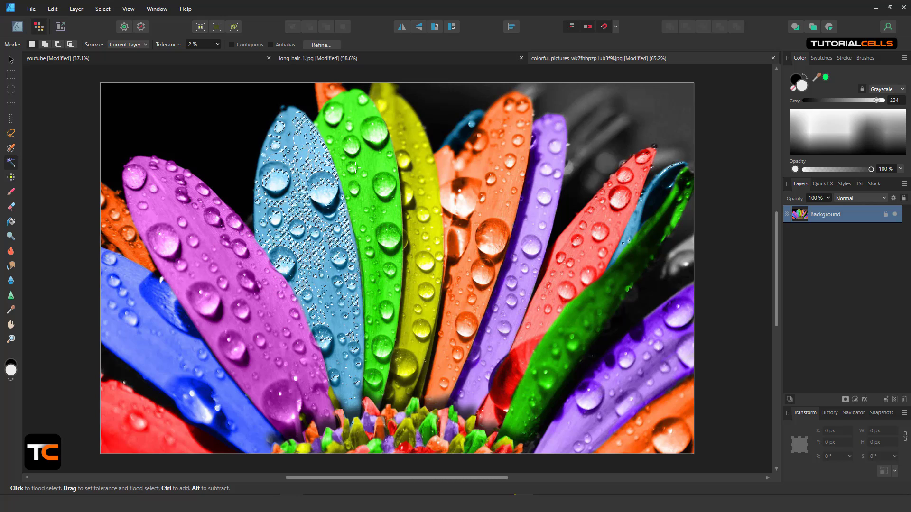
drag(372, 161, 375, 161)
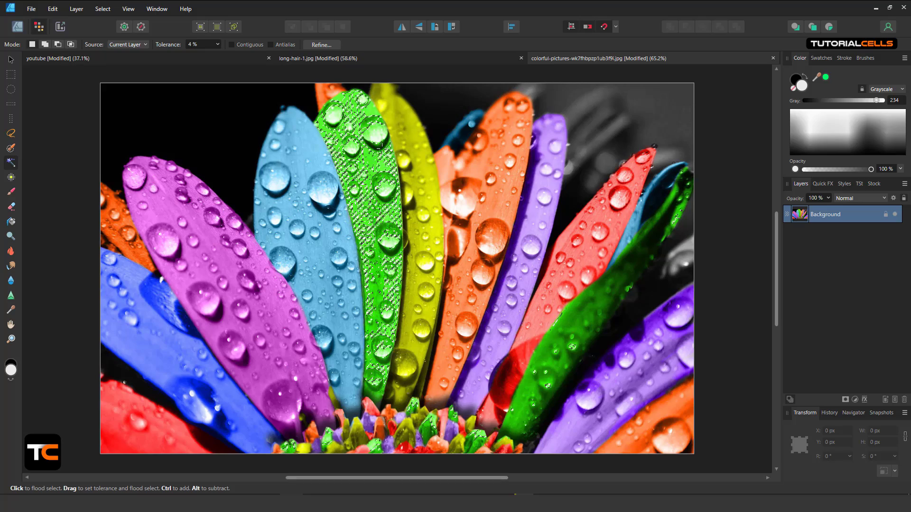
Turn Contiguous back on and flood-select the light blue petal, raising the tolerance to 25%.
click(231, 44)
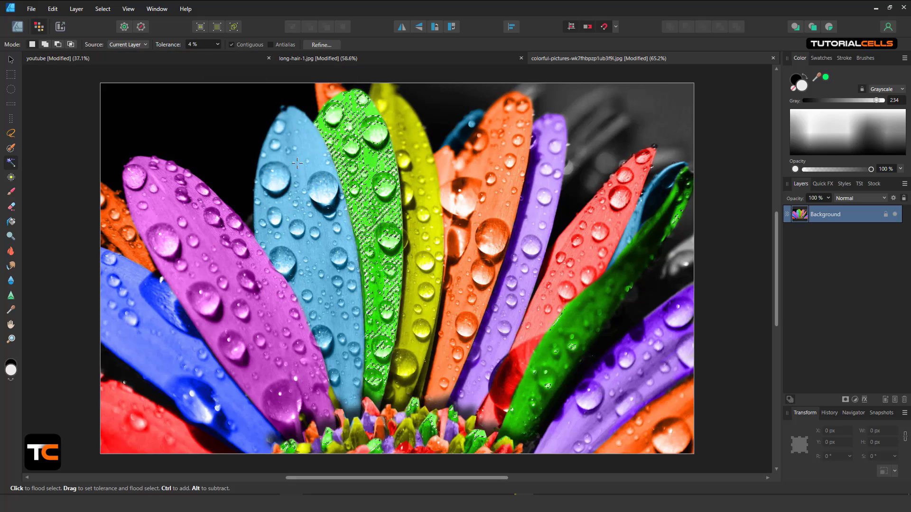
drag(377, 266, 366, 266)
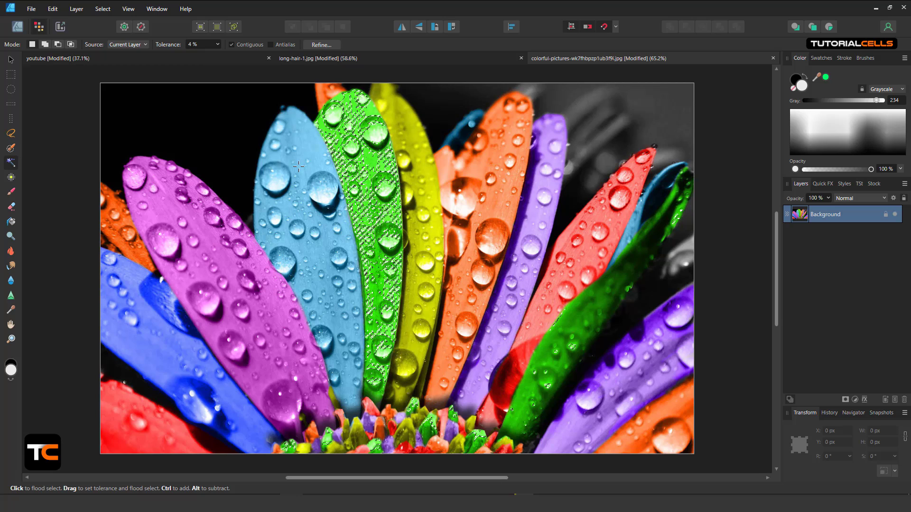
click(302, 168)
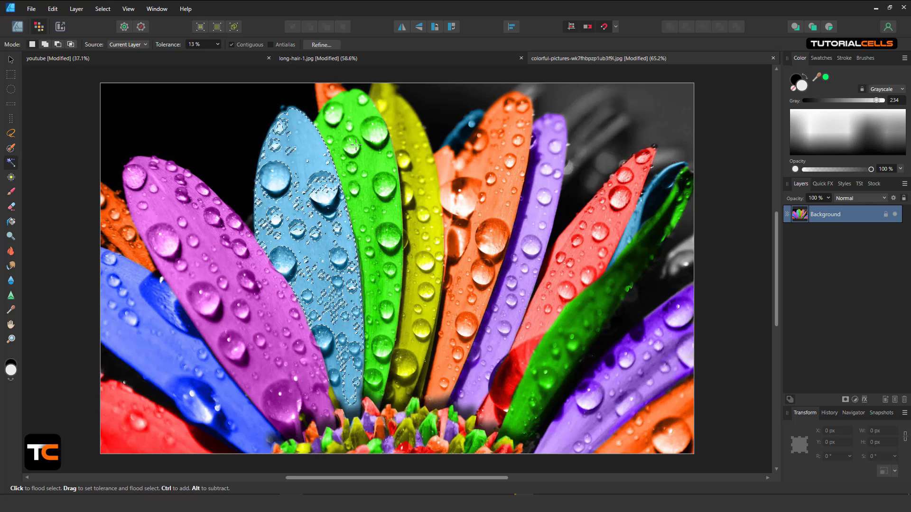
drag(361, 145, 416, 152)
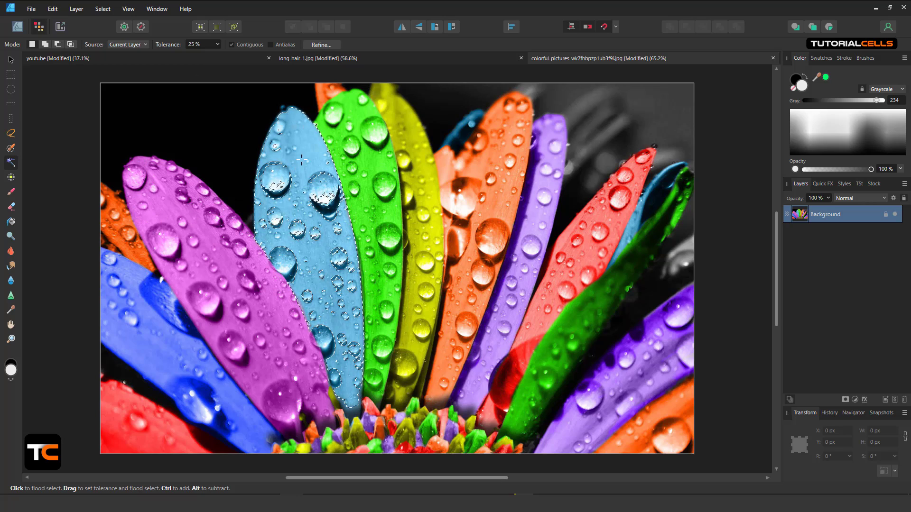
Flood-select the bright green petal at 20% tolerance, and preview it in Refine Selection without applying.
drag(373, 161, 406, 172)
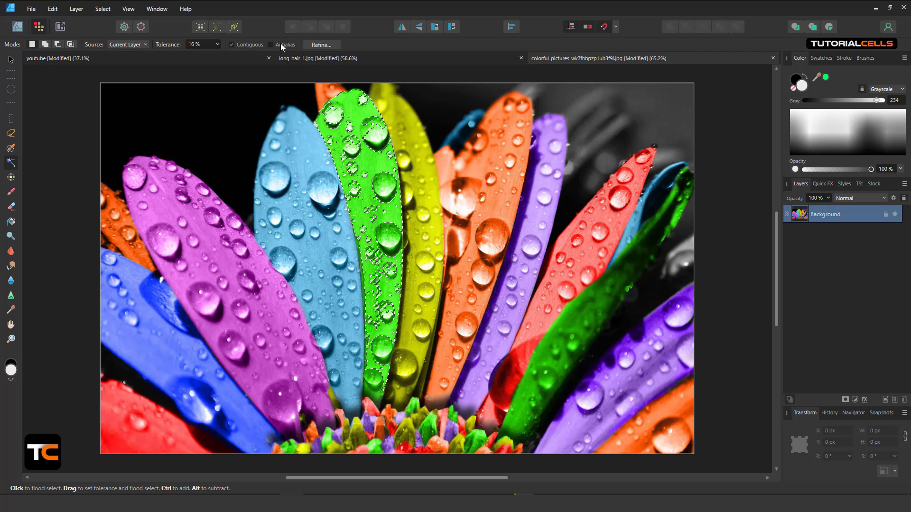
click(315, 44)
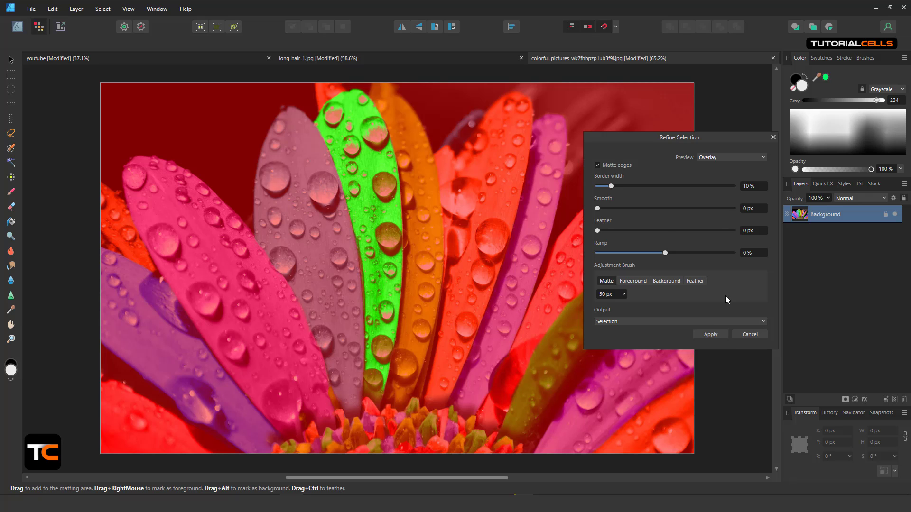
click(748, 335)
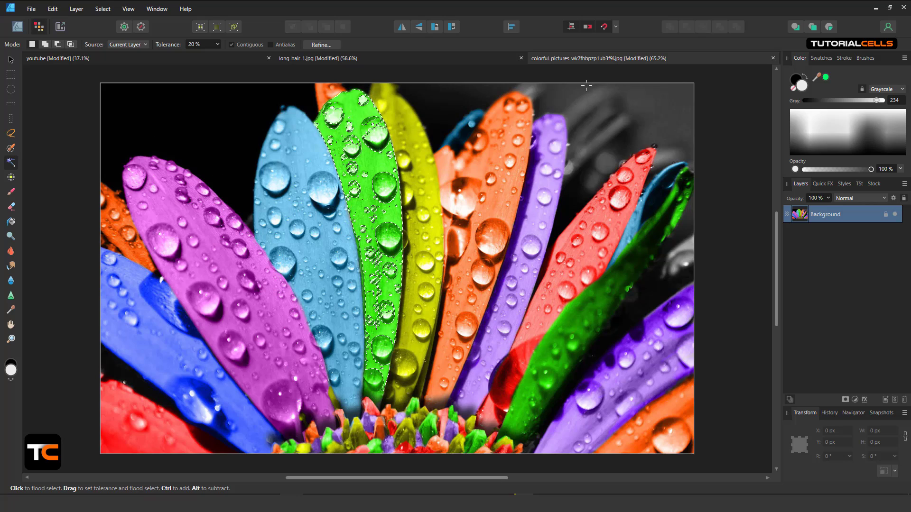
Select the image's reds with the Color Range selection, and deselect them.
click(101, 9)
mouse_move(112, 104)
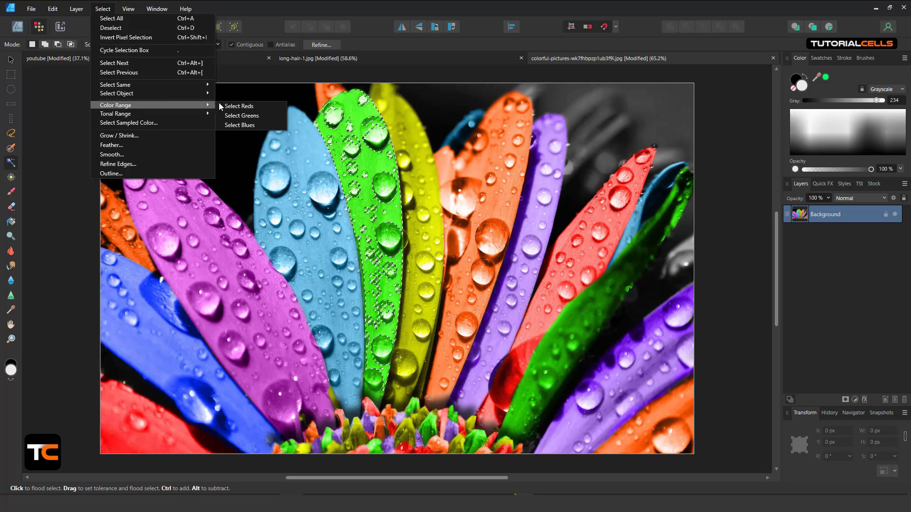
click(236, 105)
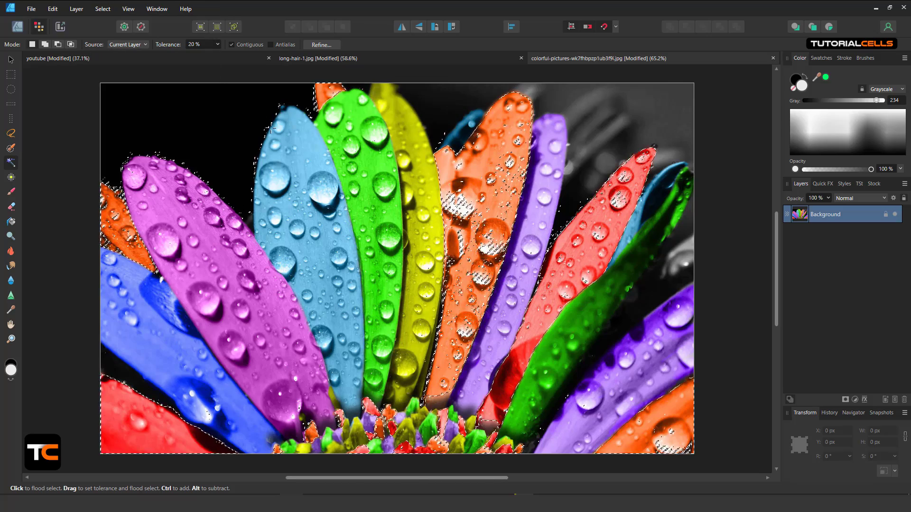
key(ctrl+d)
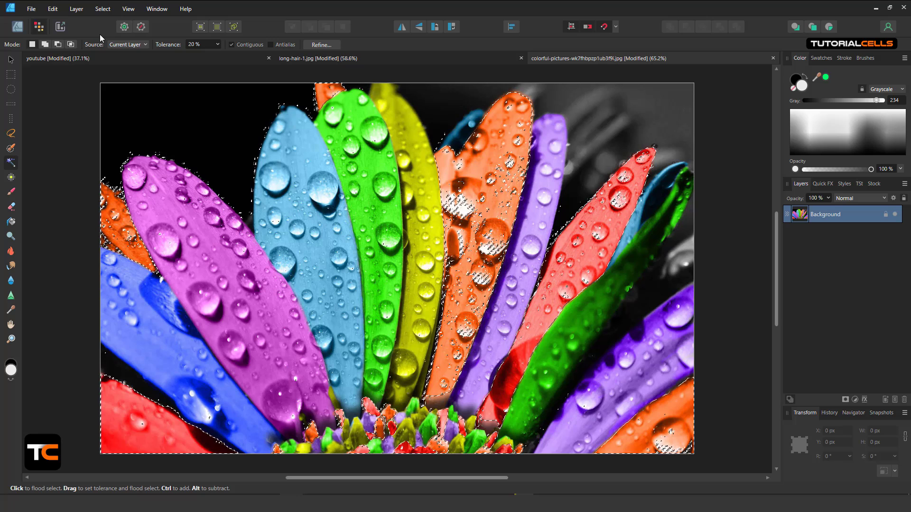
Select the image's greens with the Color Range selection.
click(102, 9)
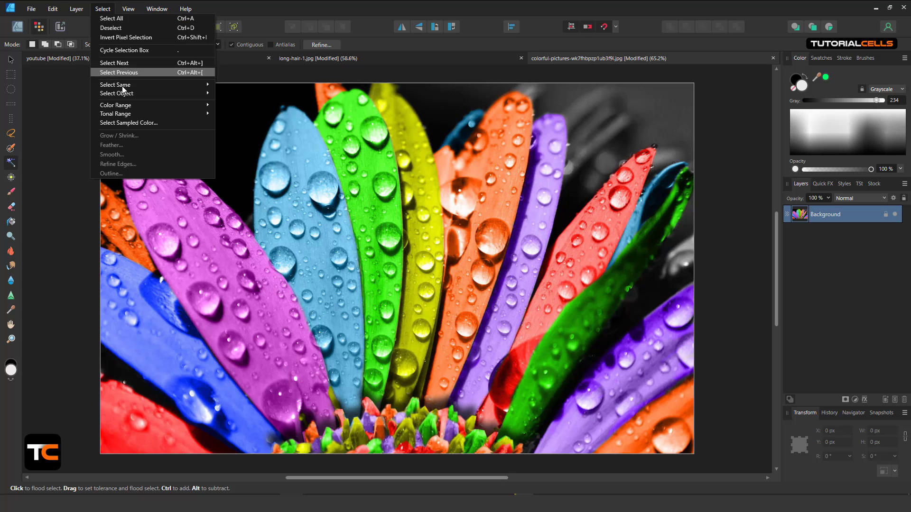
mouse_move(187, 104)
click(235, 116)
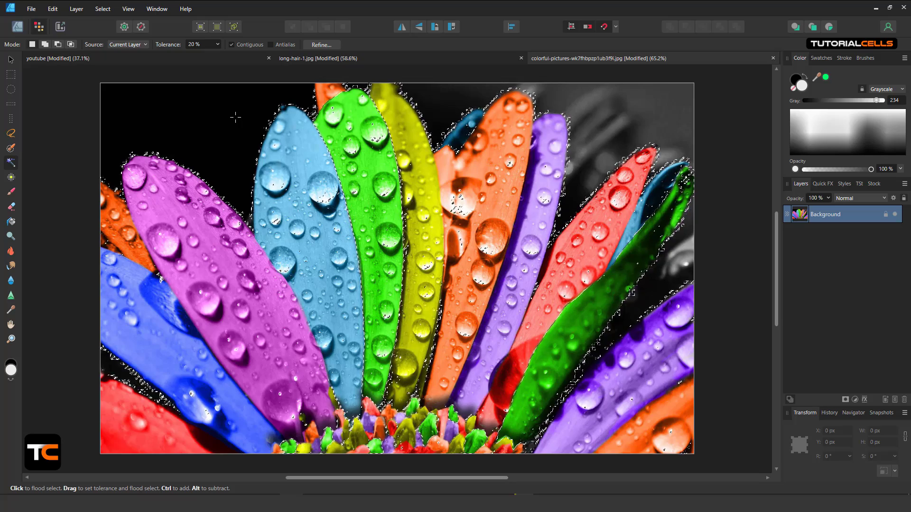
Select the image's highlights with the Tonal Range selection.
click(103, 9)
mouse_move(140, 112)
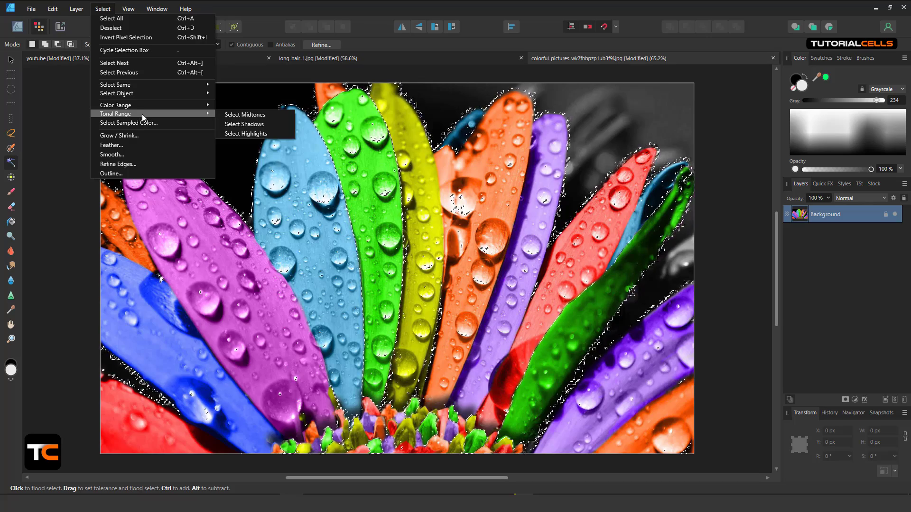
click(250, 136)
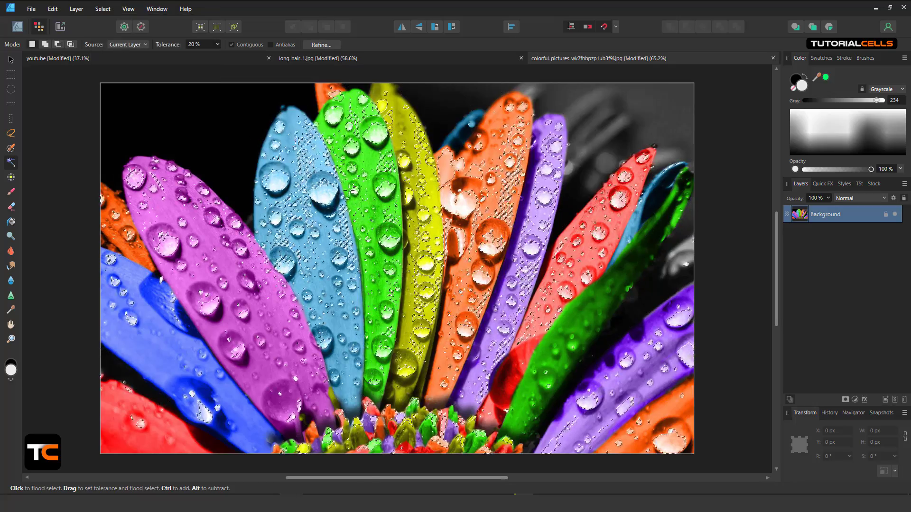
click(102, 9)
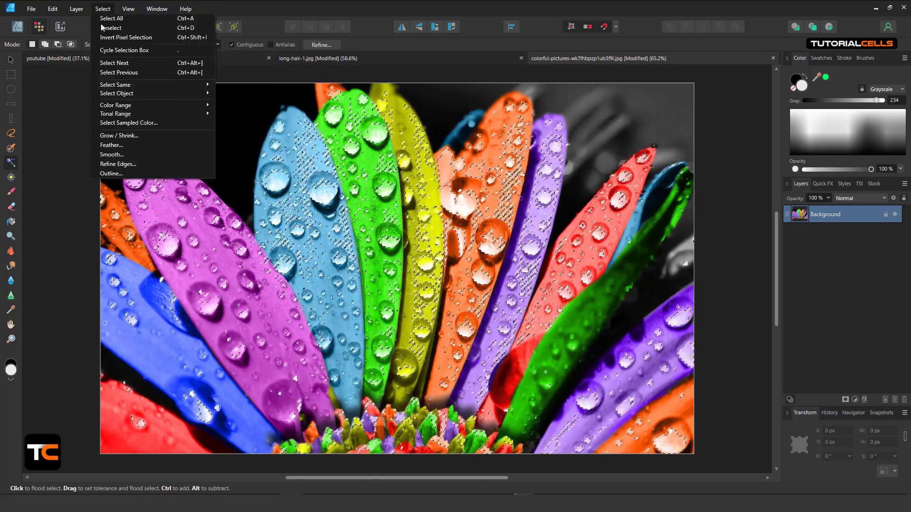
click(148, 124)
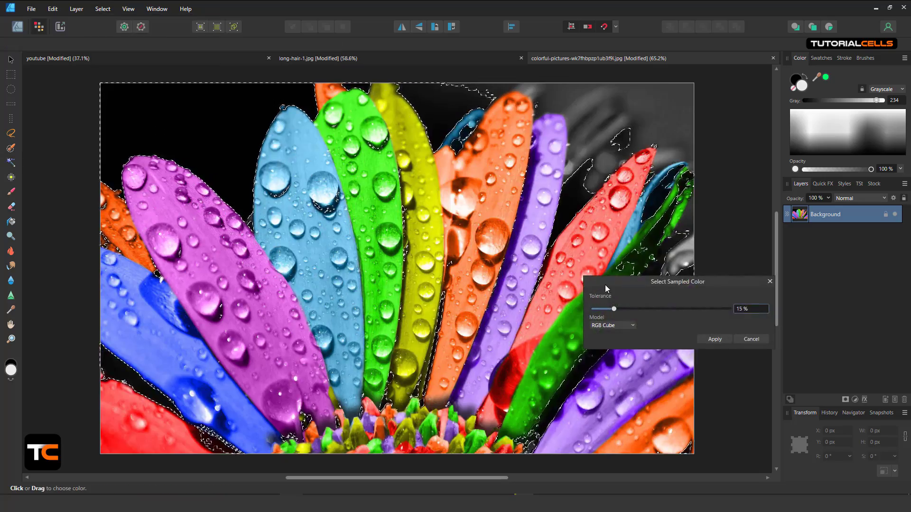
drag(602, 283, 598, 280)
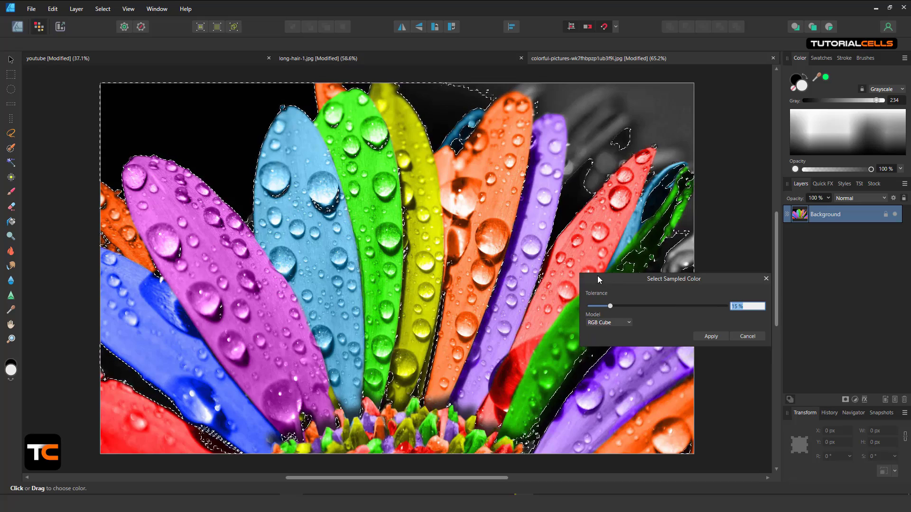
click(748, 336)
Deselect the highlights and sample the large orange petal's color with Select Sampled Color.
key(ctrl+d)
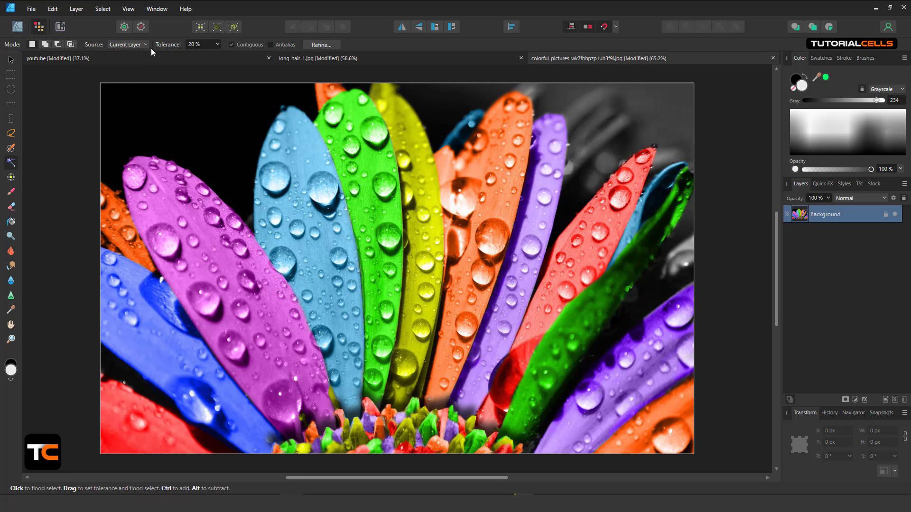
click(103, 9)
click(132, 123)
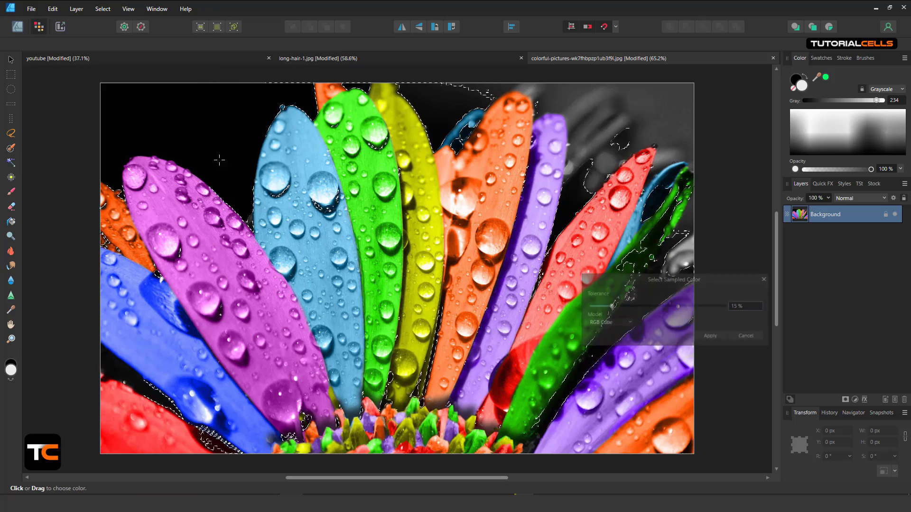
click(496, 202)
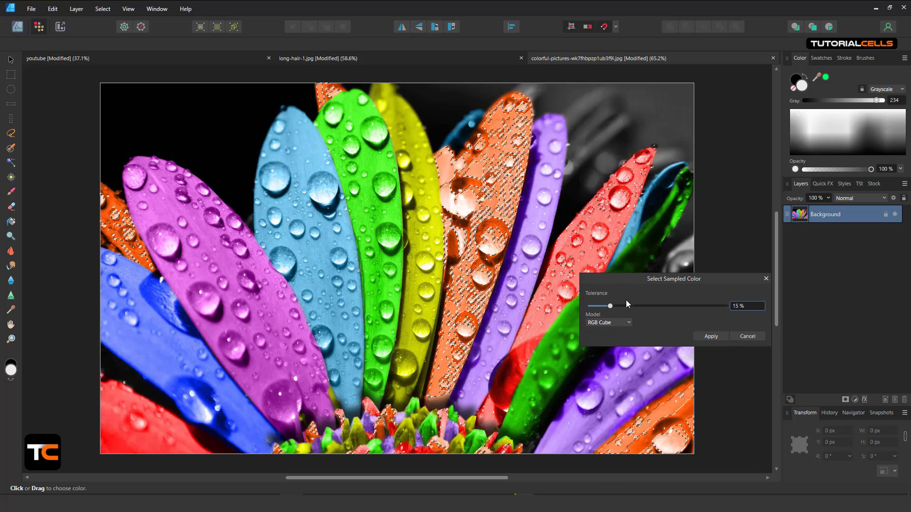
Set the sampled color tolerance to 2% with the RGB Cube model and apply the selection.
drag(610, 307, 603, 307)
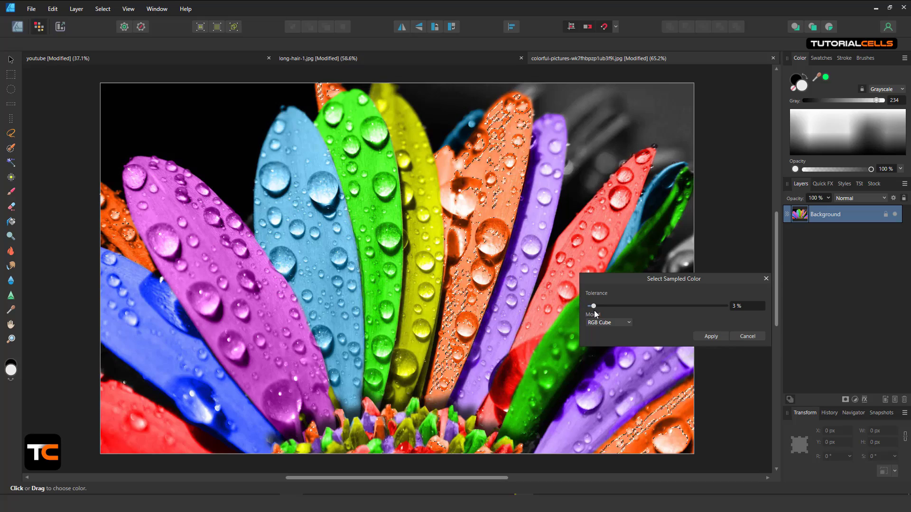
drag(594, 307, 617, 307)
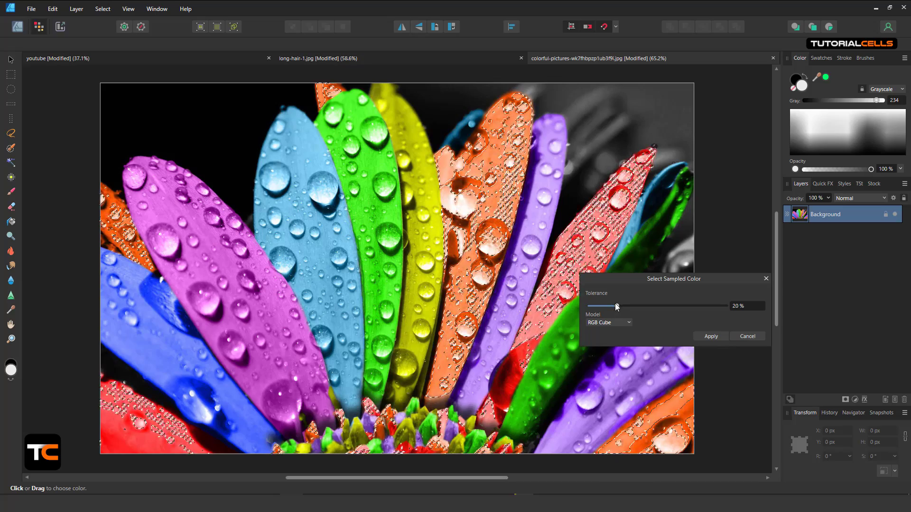
drag(616, 307, 608, 308)
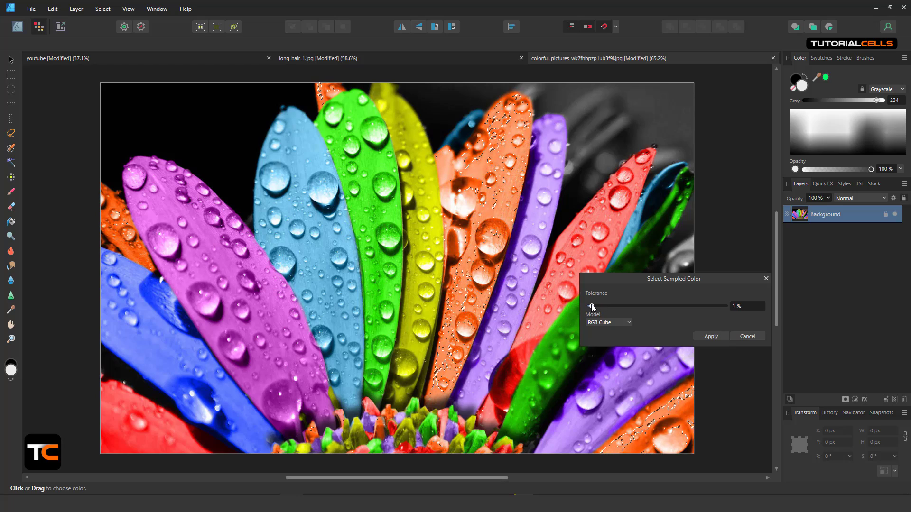
drag(590, 307, 592, 307)
click(608, 322)
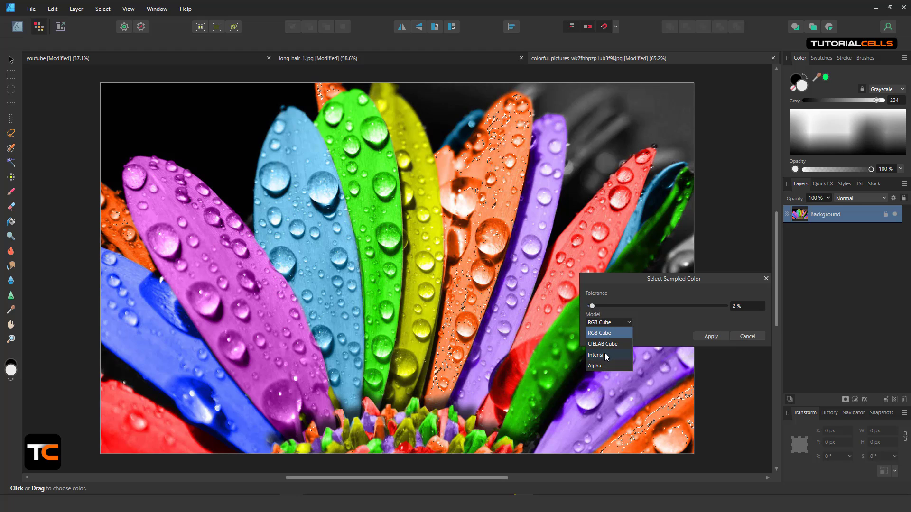
click(650, 323)
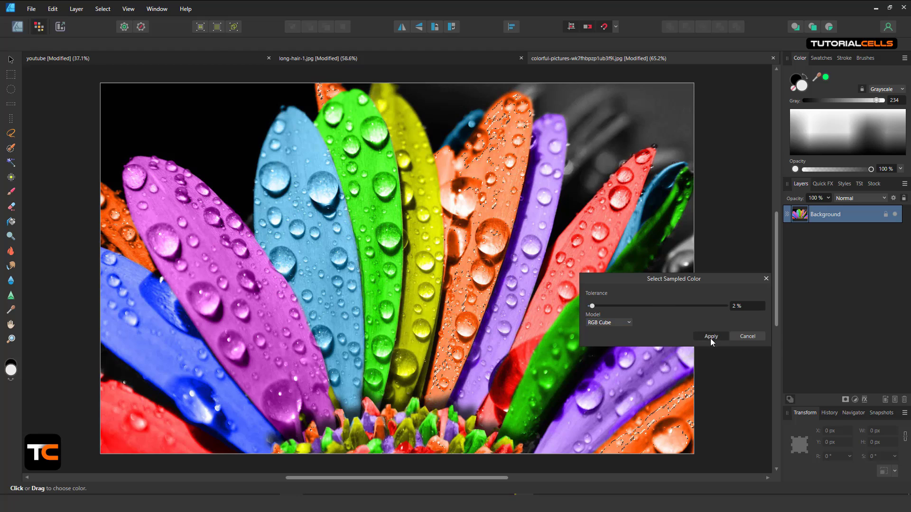
click(711, 336)
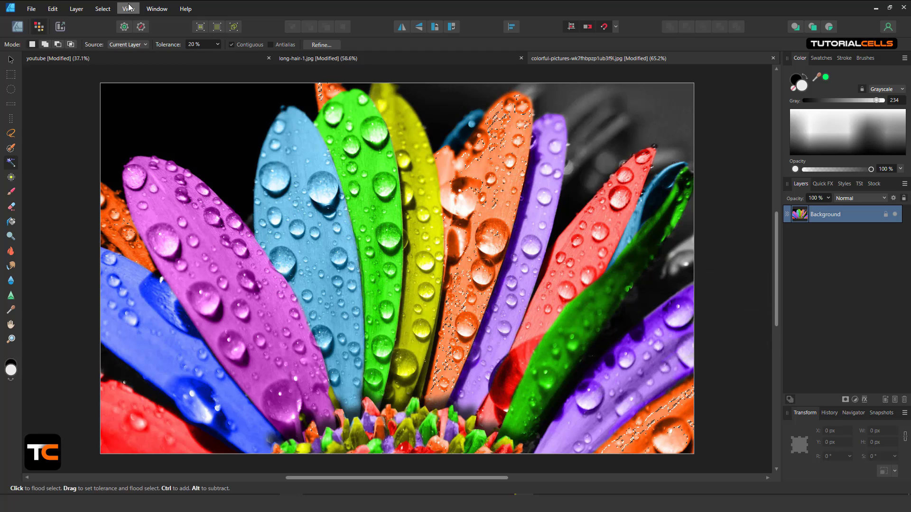
Preview growing the orange selection by about 28.4 px with Grow/Shrink, without applying it.
click(103, 9)
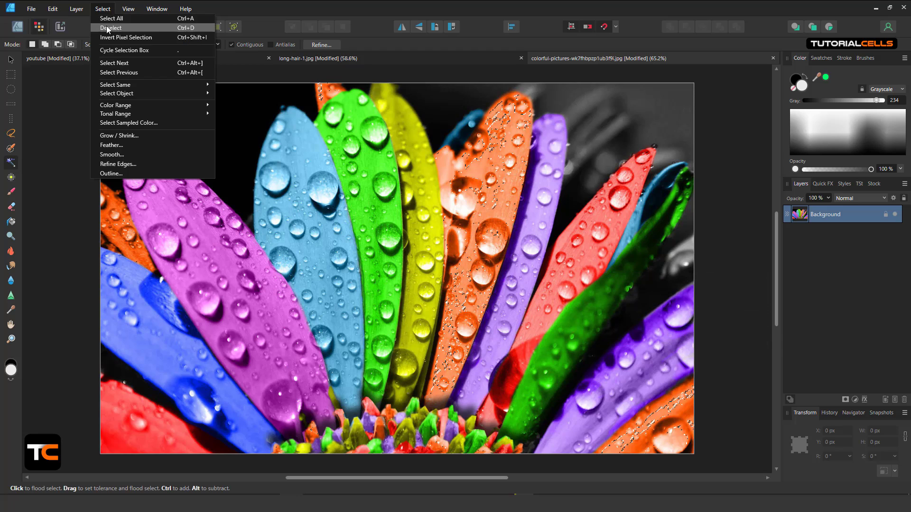
click(148, 132)
drag(655, 322, 660, 322)
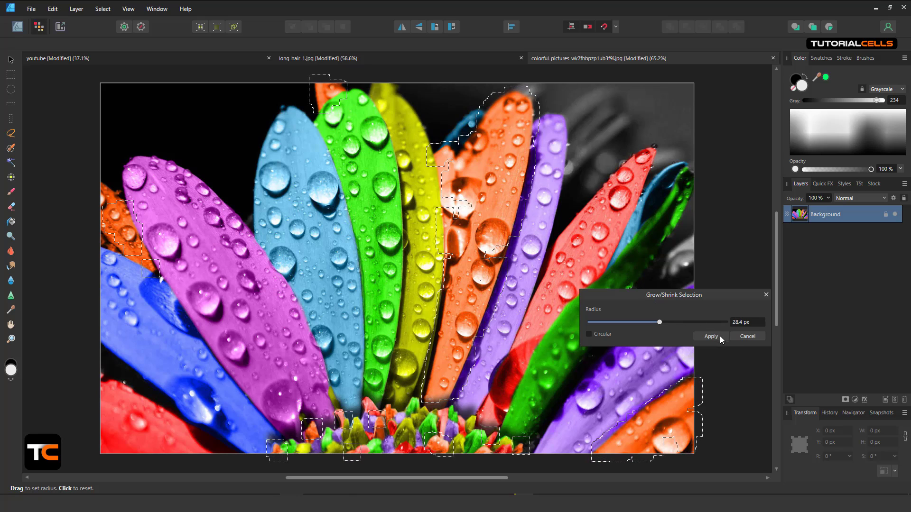
click(740, 336)
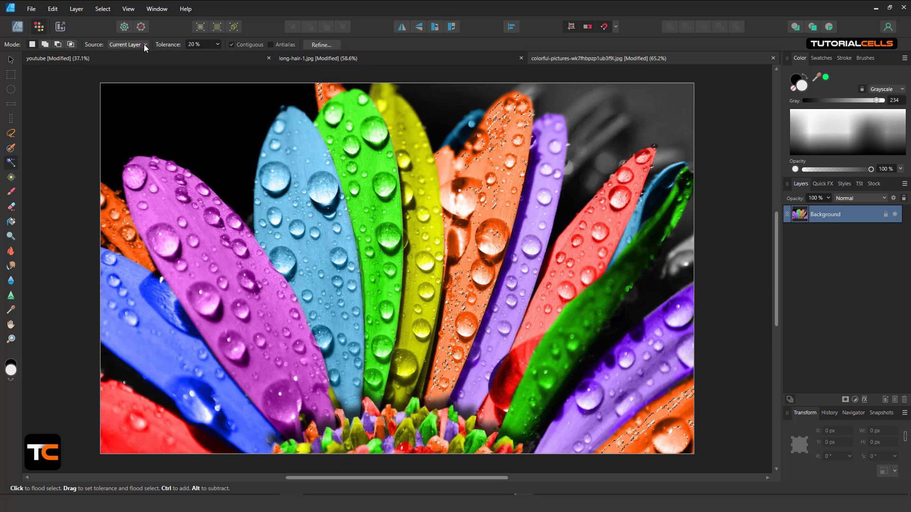
Preview Outline Selection at a radius of about 60.4 px with Outside and Inside alignment, without applying it.
click(101, 9)
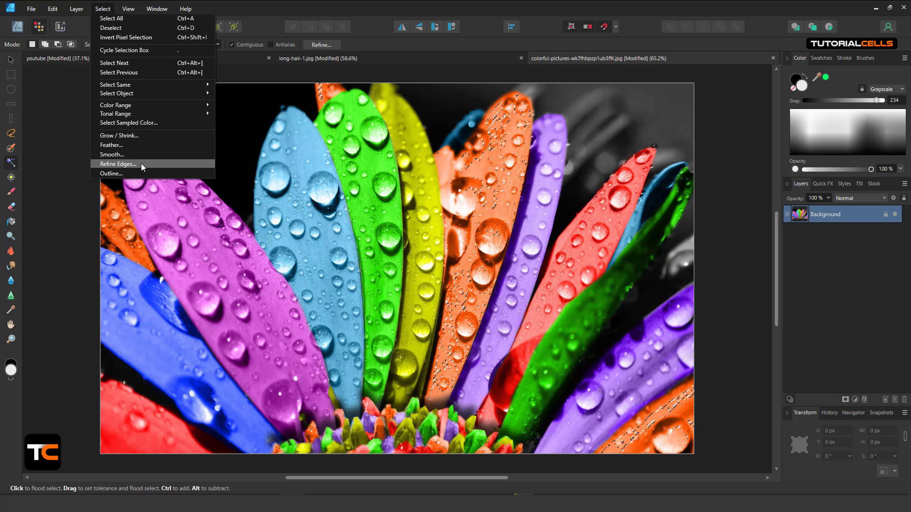
click(180, 173)
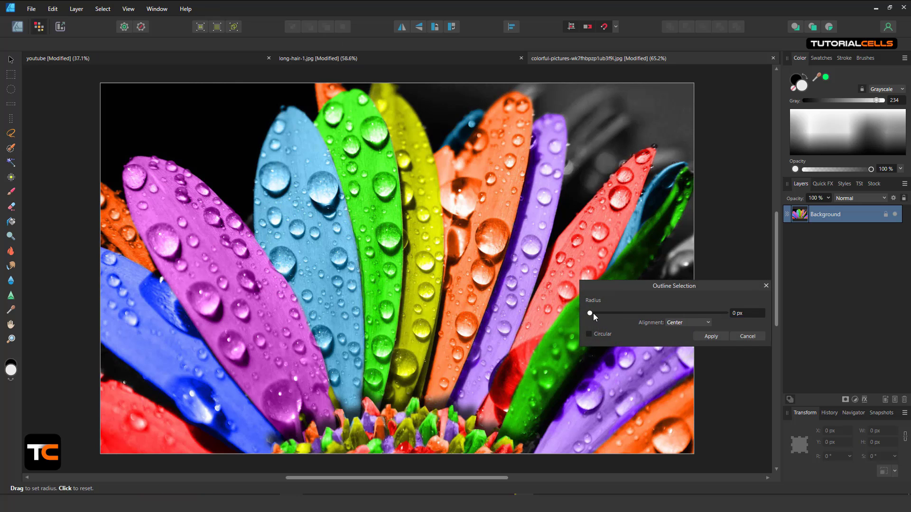
drag(593, 313, 598, 314)
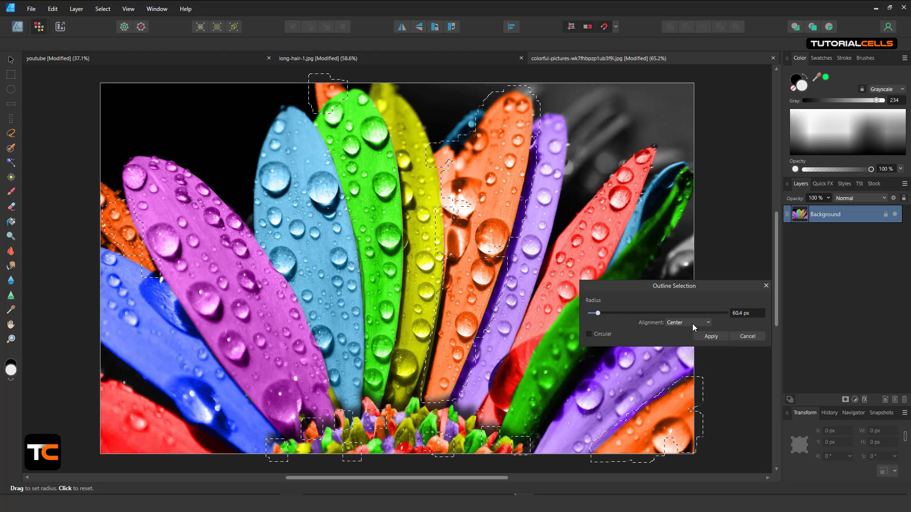
click(691, 323)
click(688, 331)
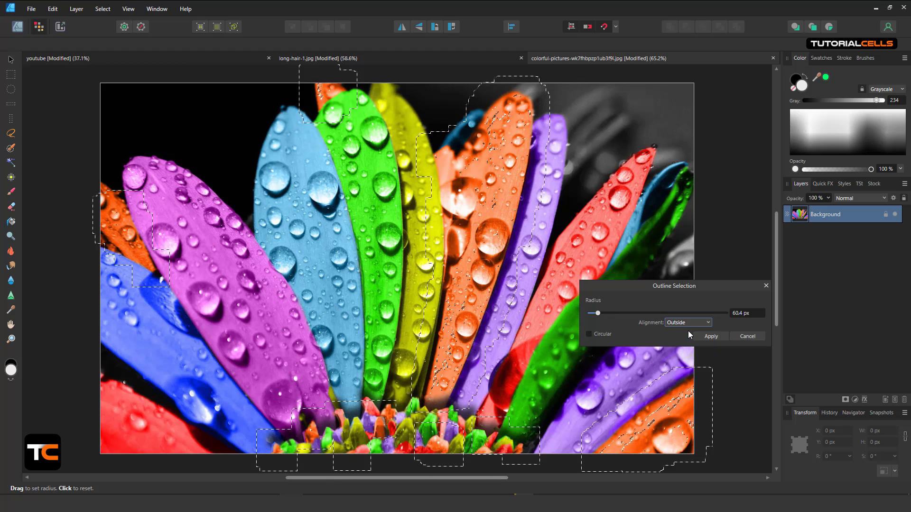
click(686, 324)
click(676, 354)
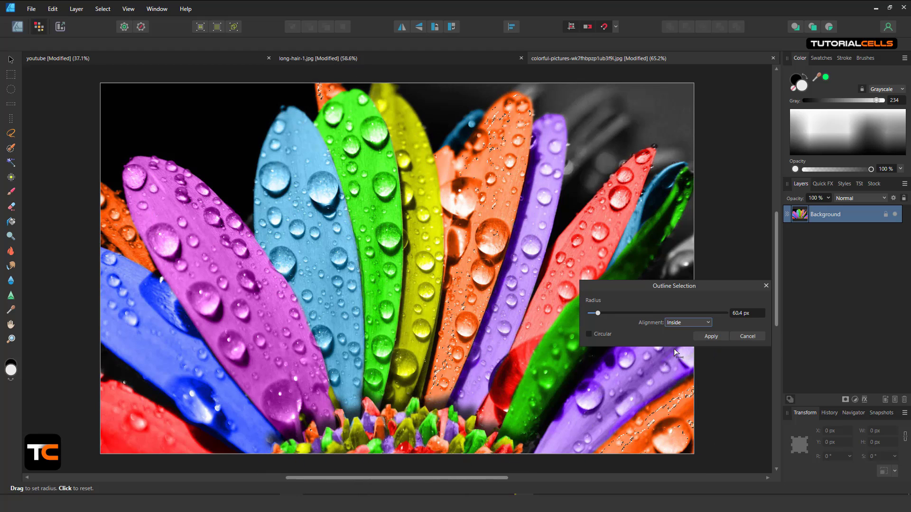
mouse_move(599, 313)
mouse_down()
mouse_move(607, 314)
mouse_move(600, 314)
mouse_up()
click(736, 337)
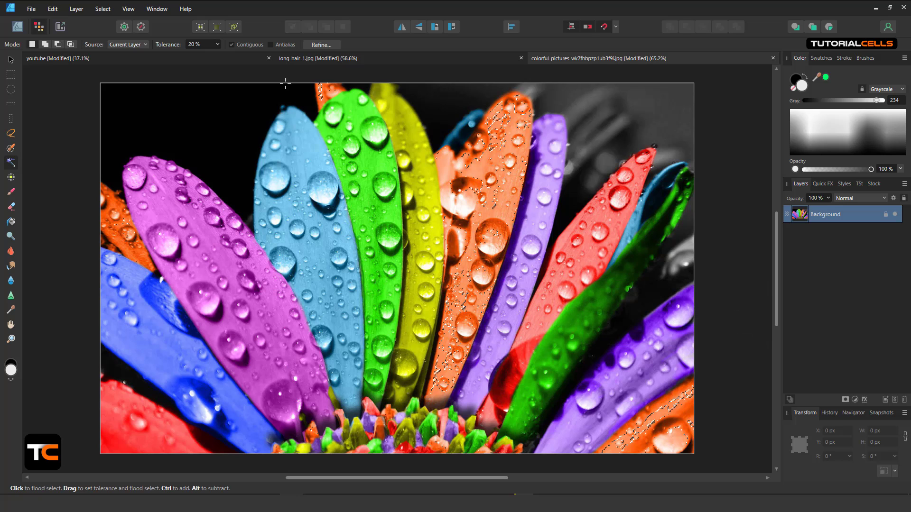
In long-hair-1.jpg, outline the portrait selection with a 32 px radius and Center alignment.
click(307, 59)
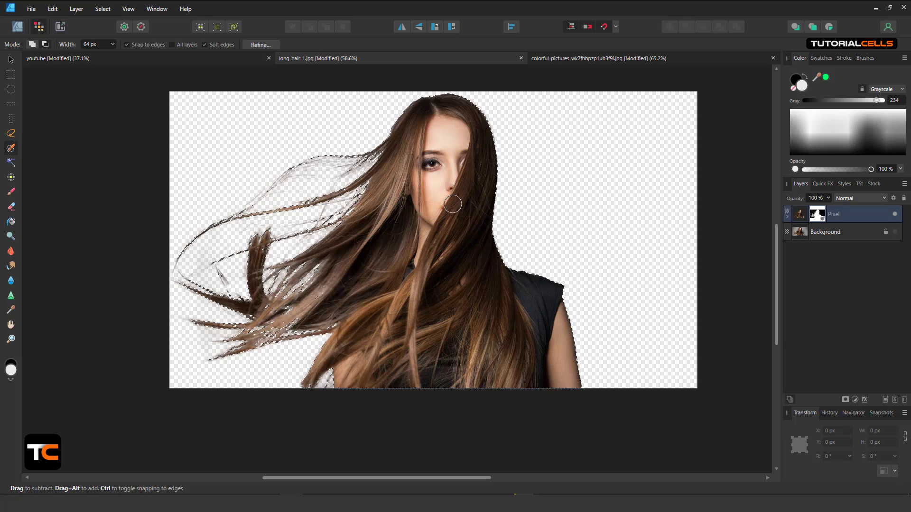
click(102, 9)
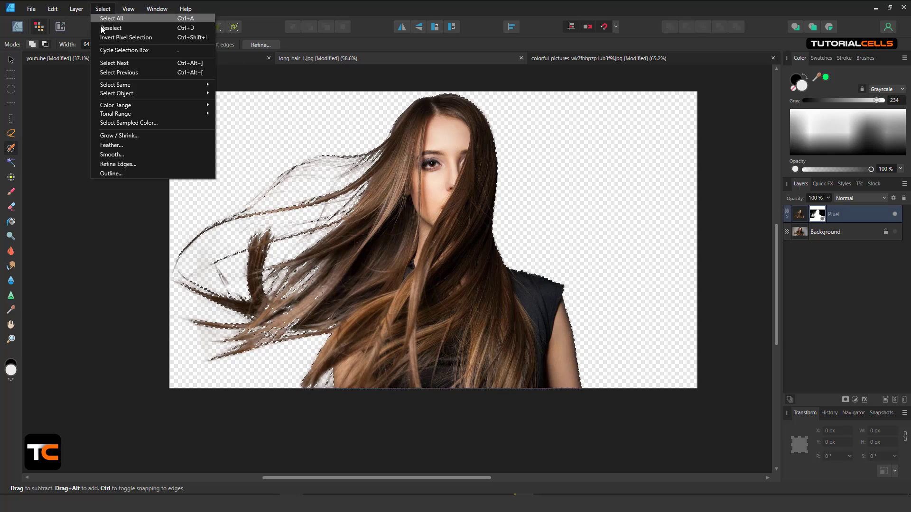
click(144, 174)
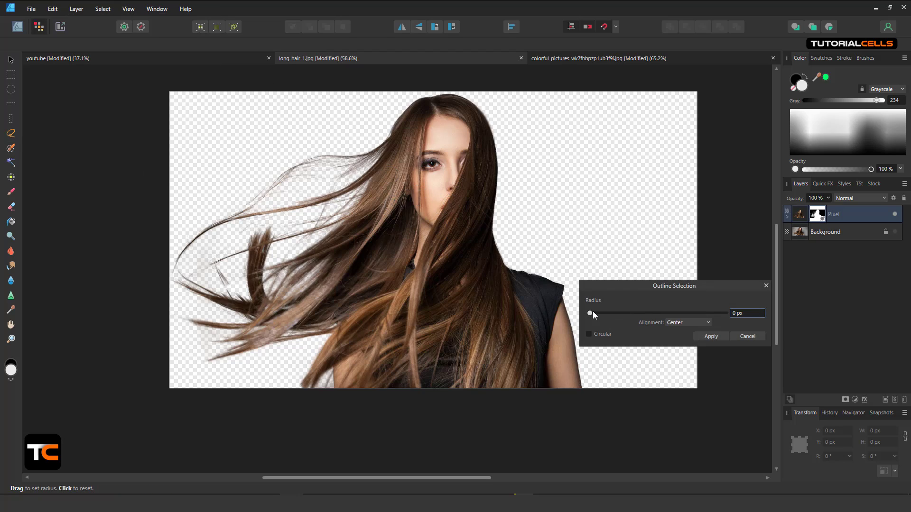
drag(591, 313, 594, 311)
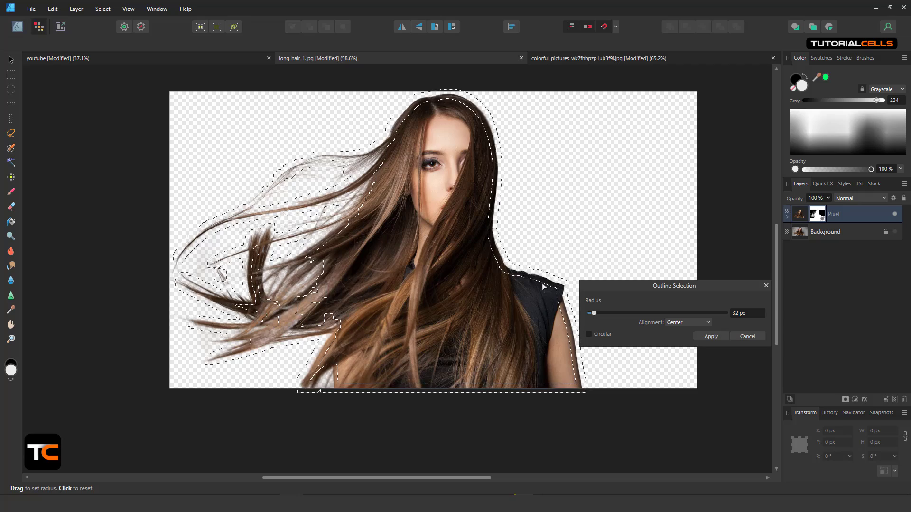
click(711, 336)
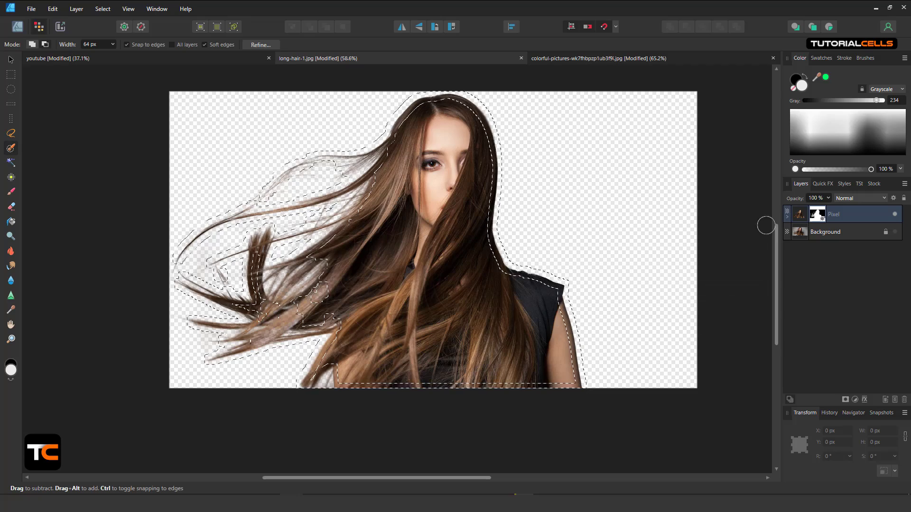
Try a Recolor adjustment with a hue of about 125.8° on the outlined area, and delete it.
click(853, 400)
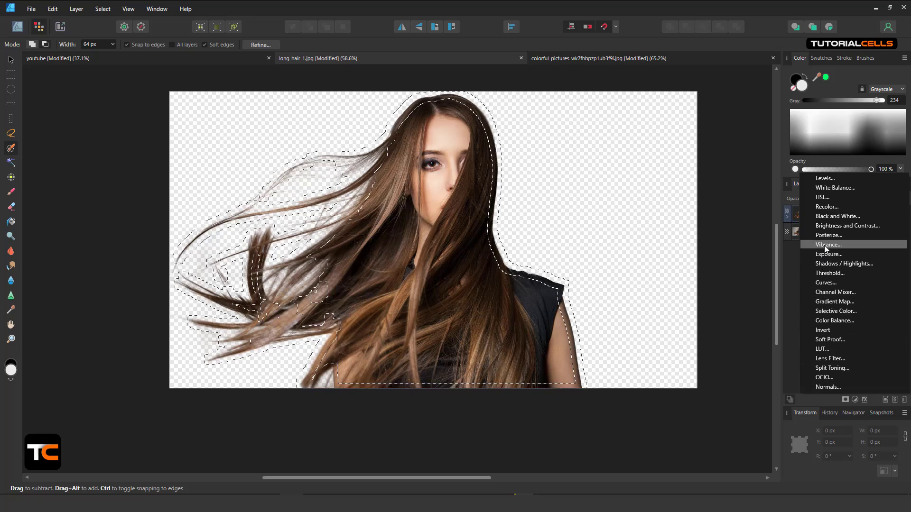
click(825, 208)
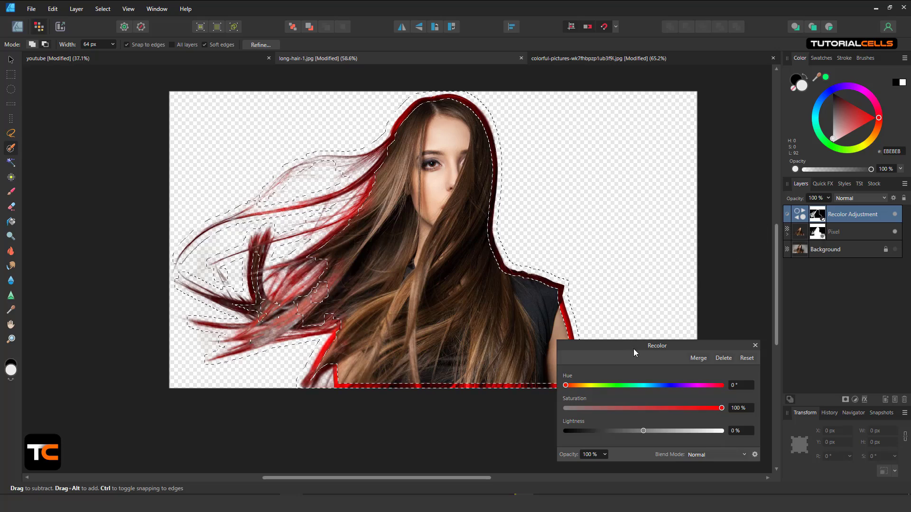
drag(600, 386, 620, 386)
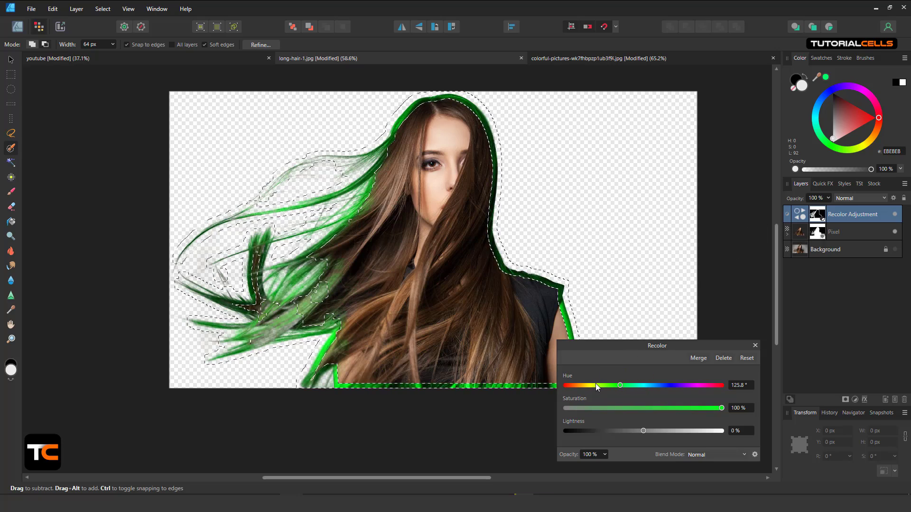
click(724, 359)
Preview the portrait's outline selection in Refine Selection, without applying it.
click(102, 10)
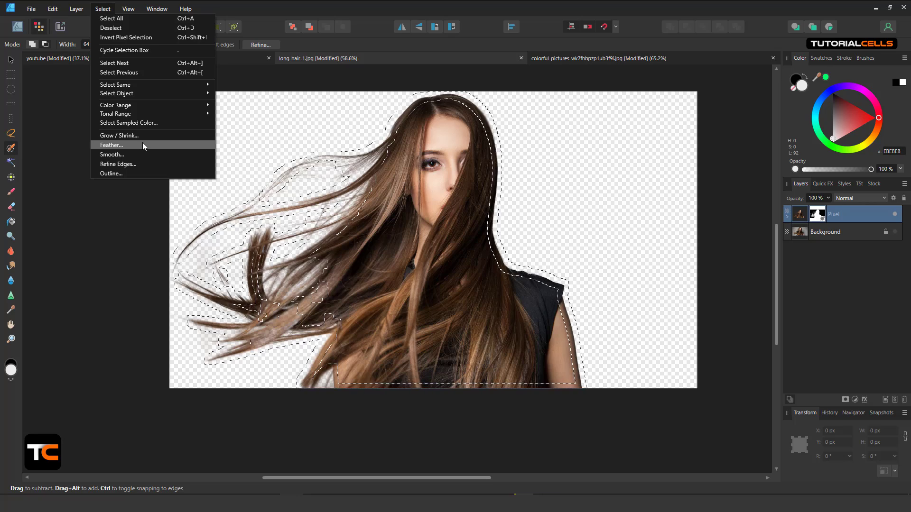
click(270, 44)
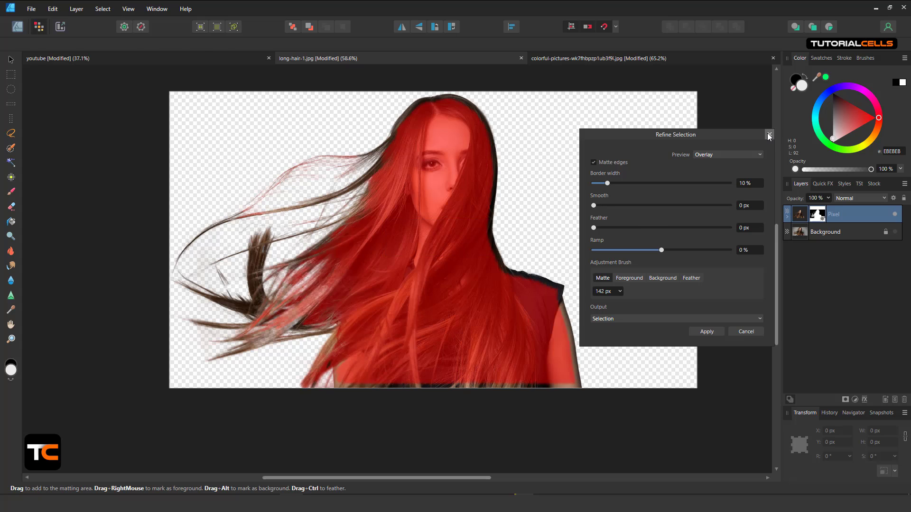
key(Escape)
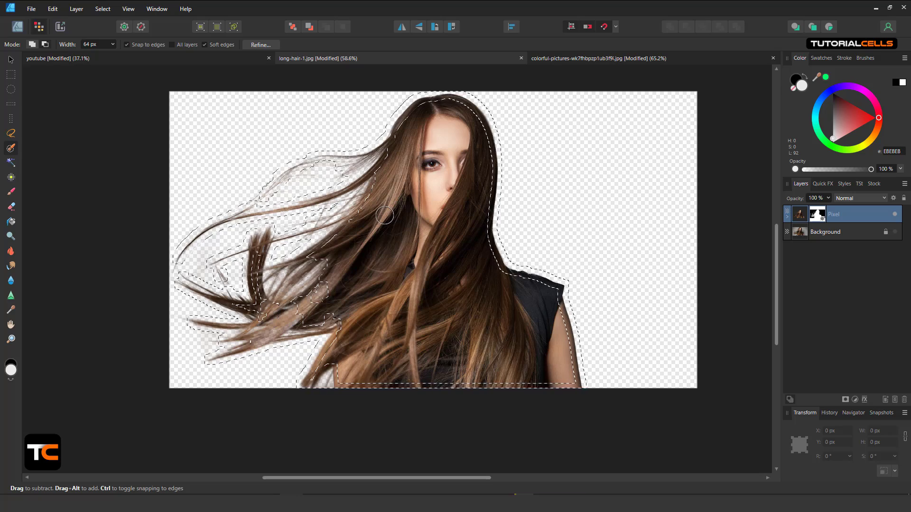
In the petal photo, draw an elliptical marquee about 736 × 534 px around the upper light blue and green petals.
click(551, 58)
key(w)
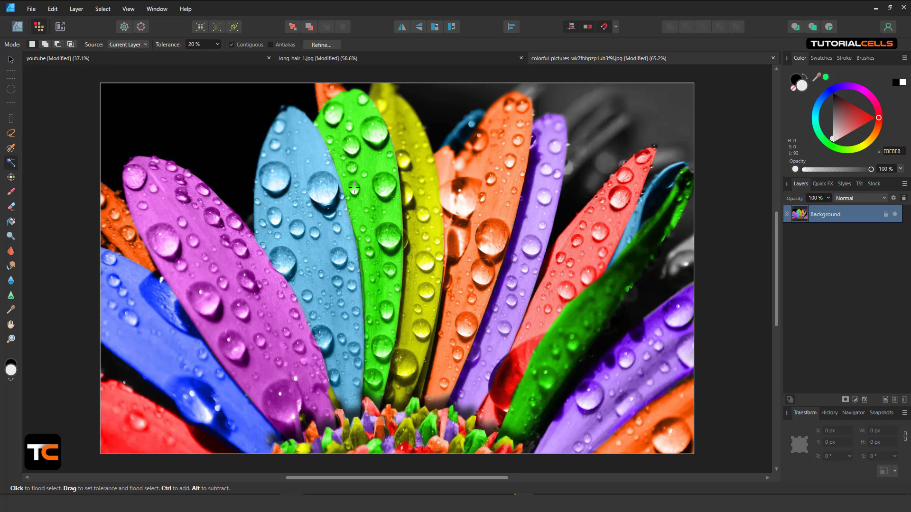
click(10, 89)
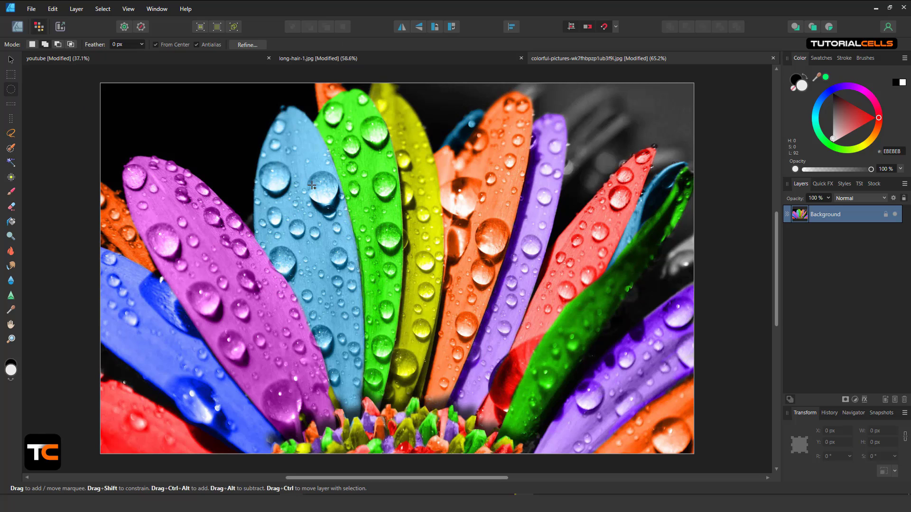
drag(310, 184, 392, 253)
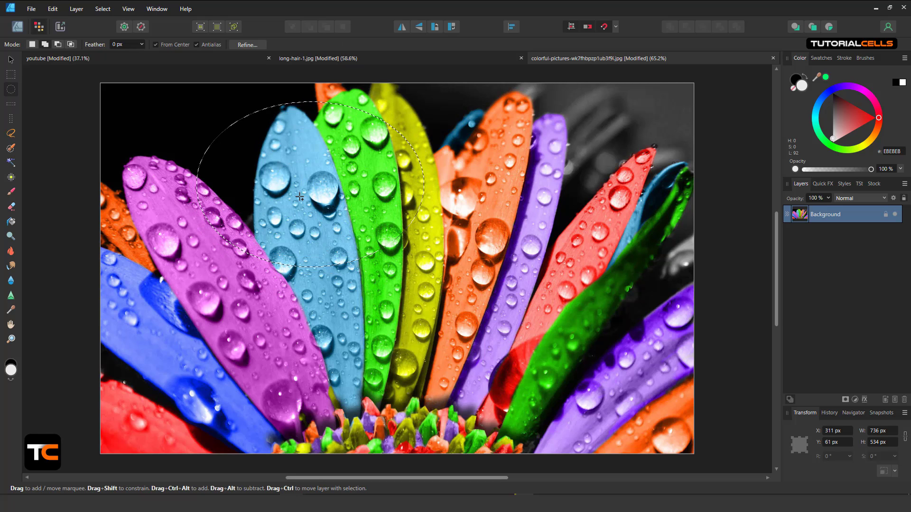
Copy the elliptical selection and paste it as a new layer, toggling the original background's visibility to check the copy.
click(53, 9)
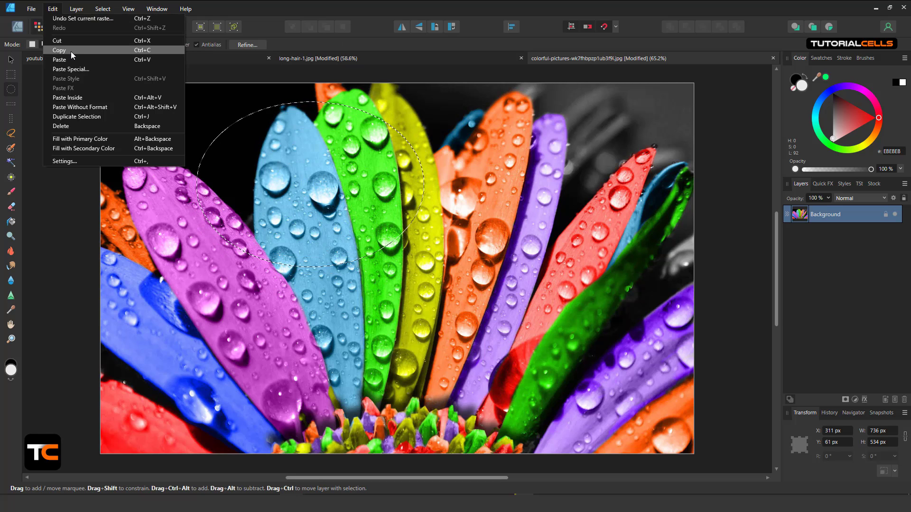
click(71, 52)
click(53, 8)
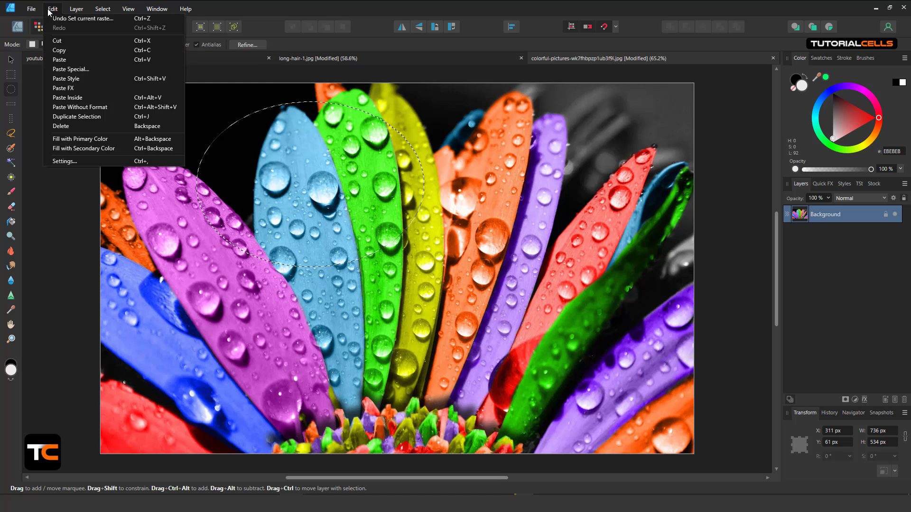
click(62, 59)
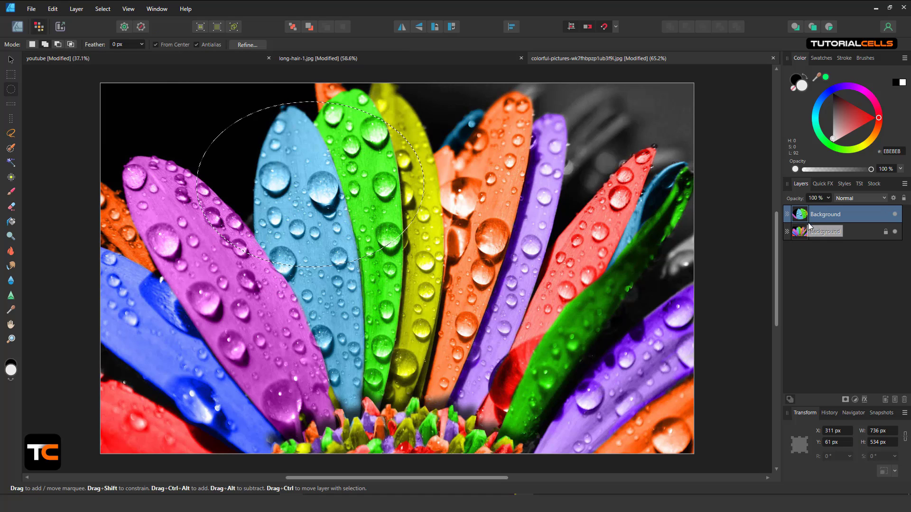
click(896, 233)
click(896, 233)
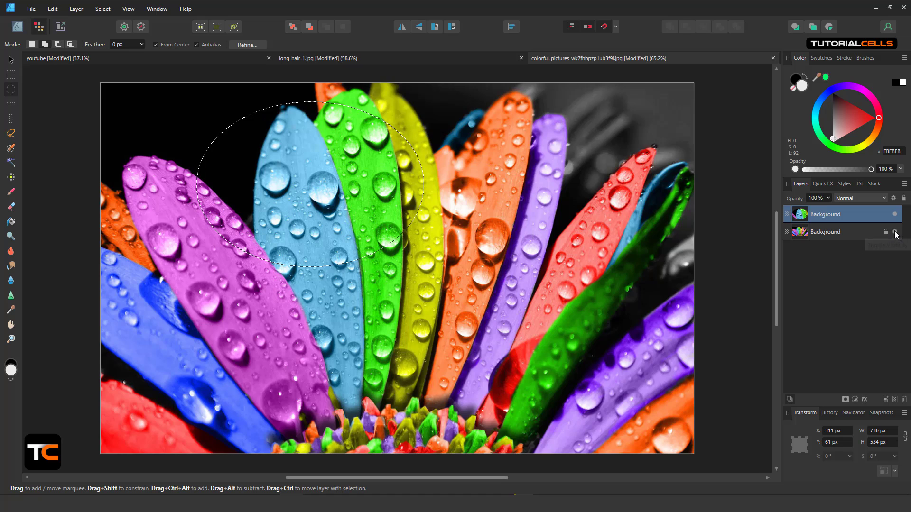
Clear the marquee and move the pasted ellipse over the central orange petals, to about X 799 px, Y 261 px, leaving it deselected.
key(ctrl+d)
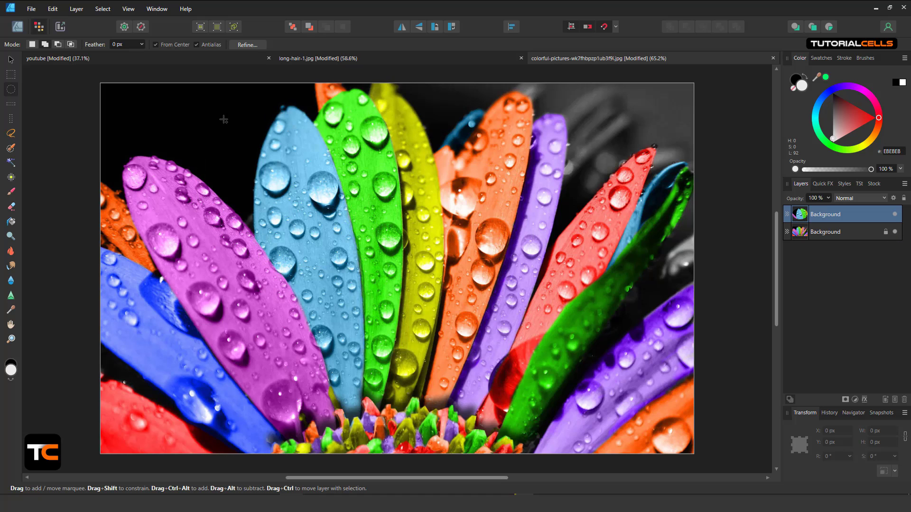
click(8, 60)
drag(306, 179, 458, 251)
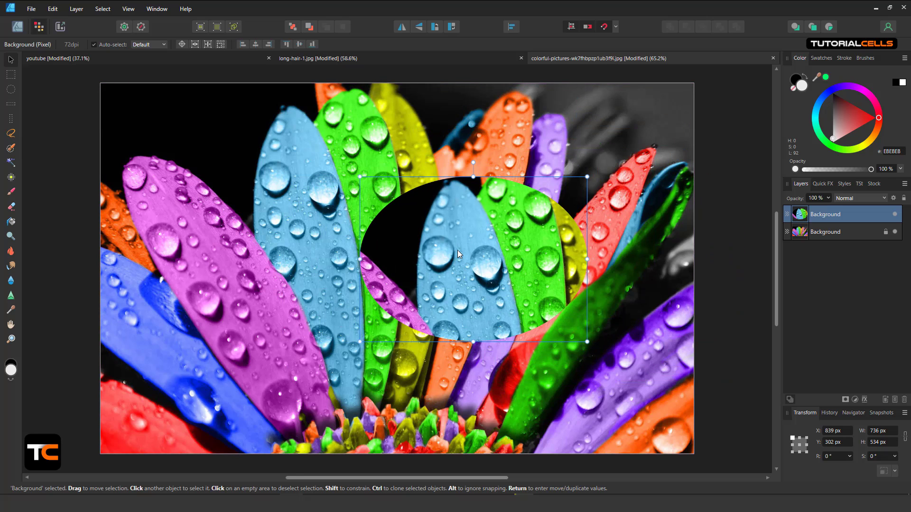
drag(457, 250, 439, 233)
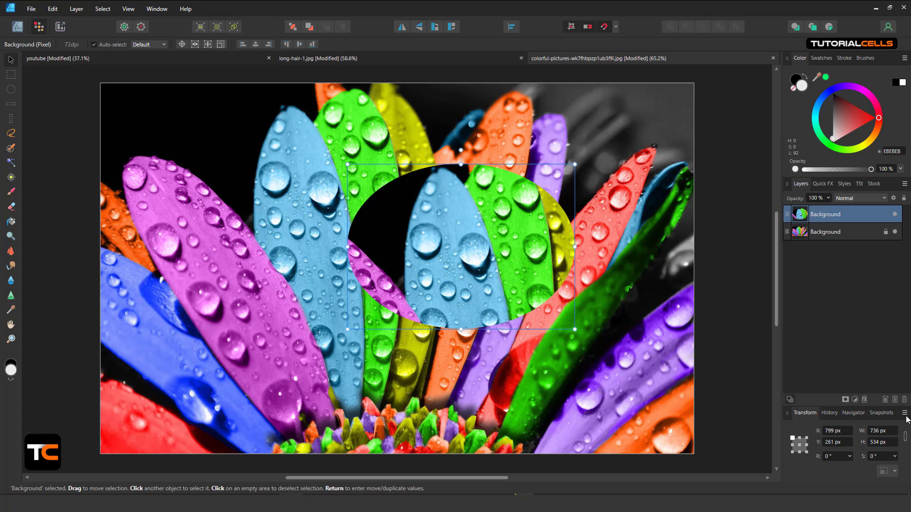
click(856, 402)
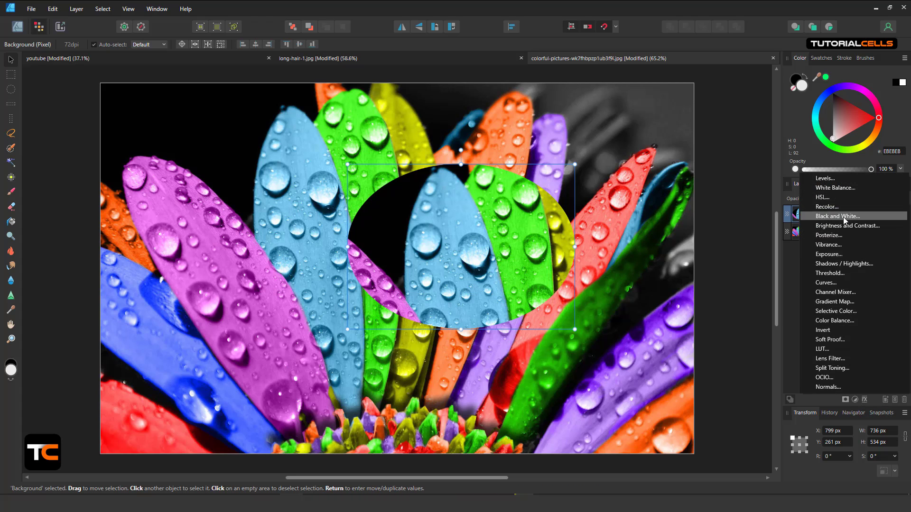
click(670, 238)
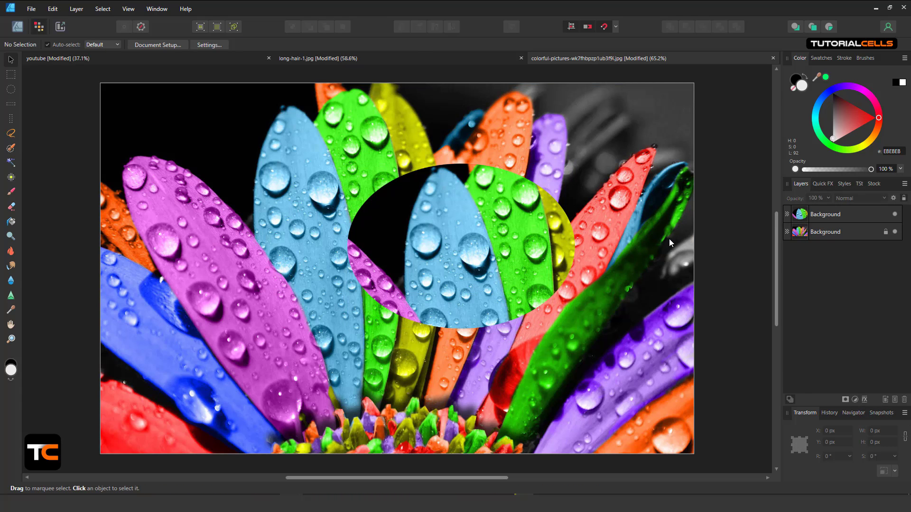